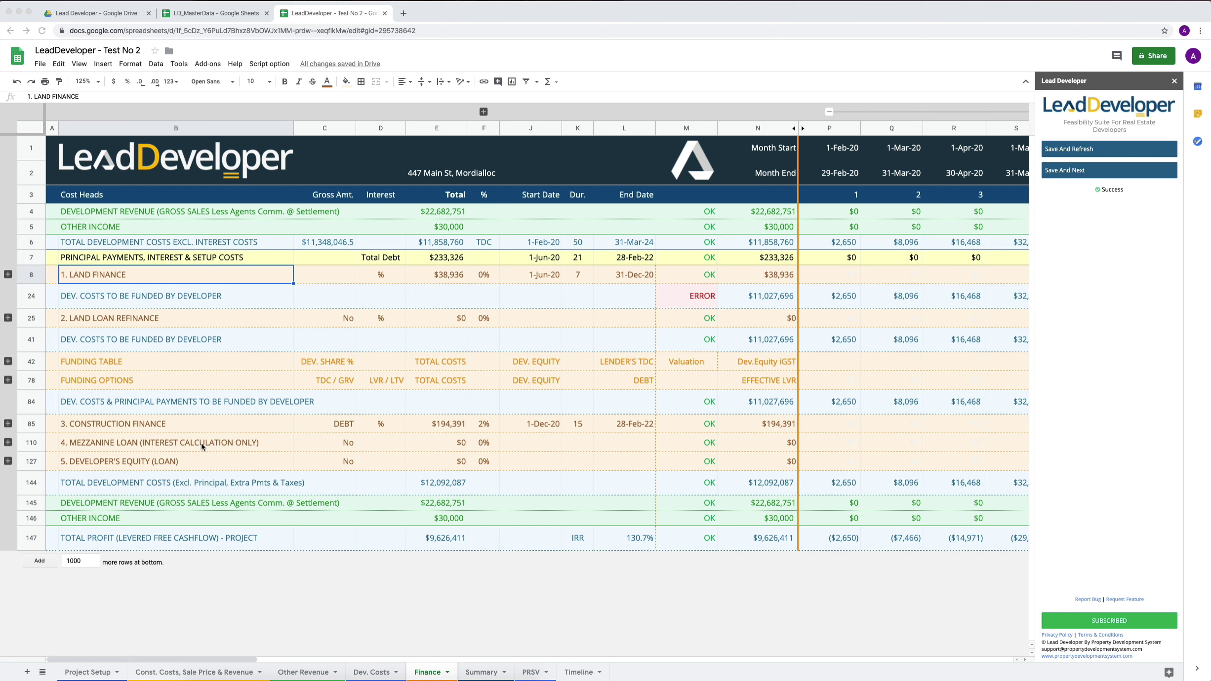
- Look through the Project Setup, Const. Costs, Other Revenue and Dev. Costs sheets in turn
left_click(88, 673)
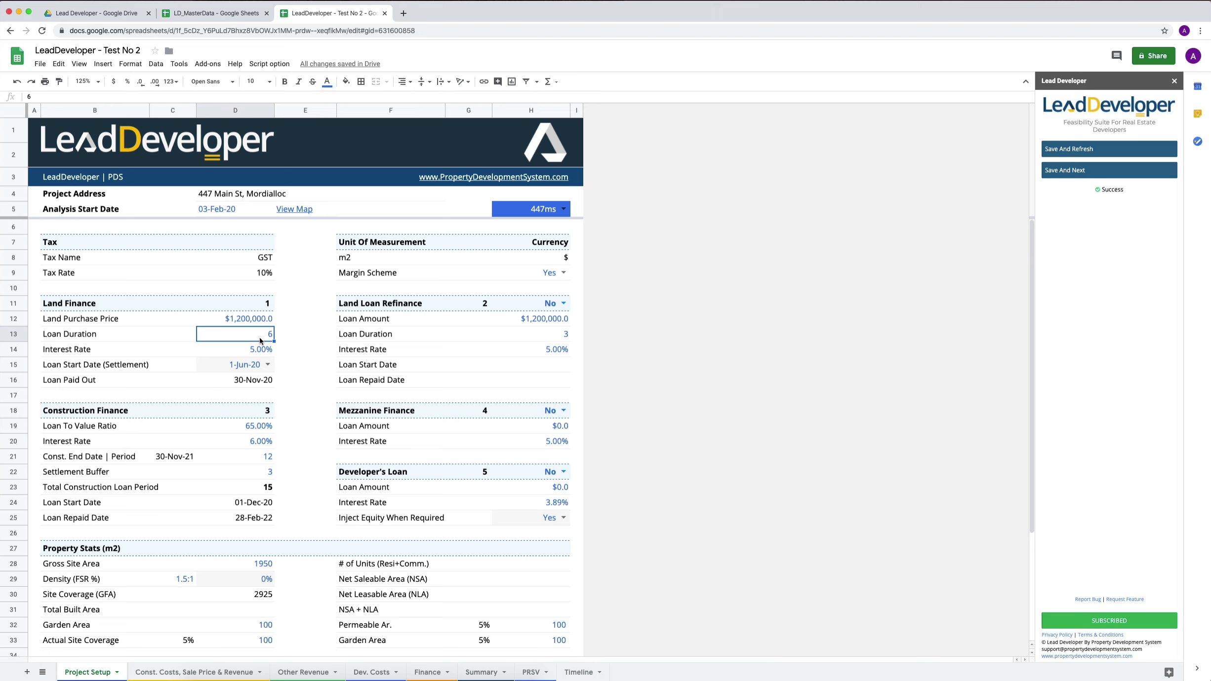
left_click(187, 674)
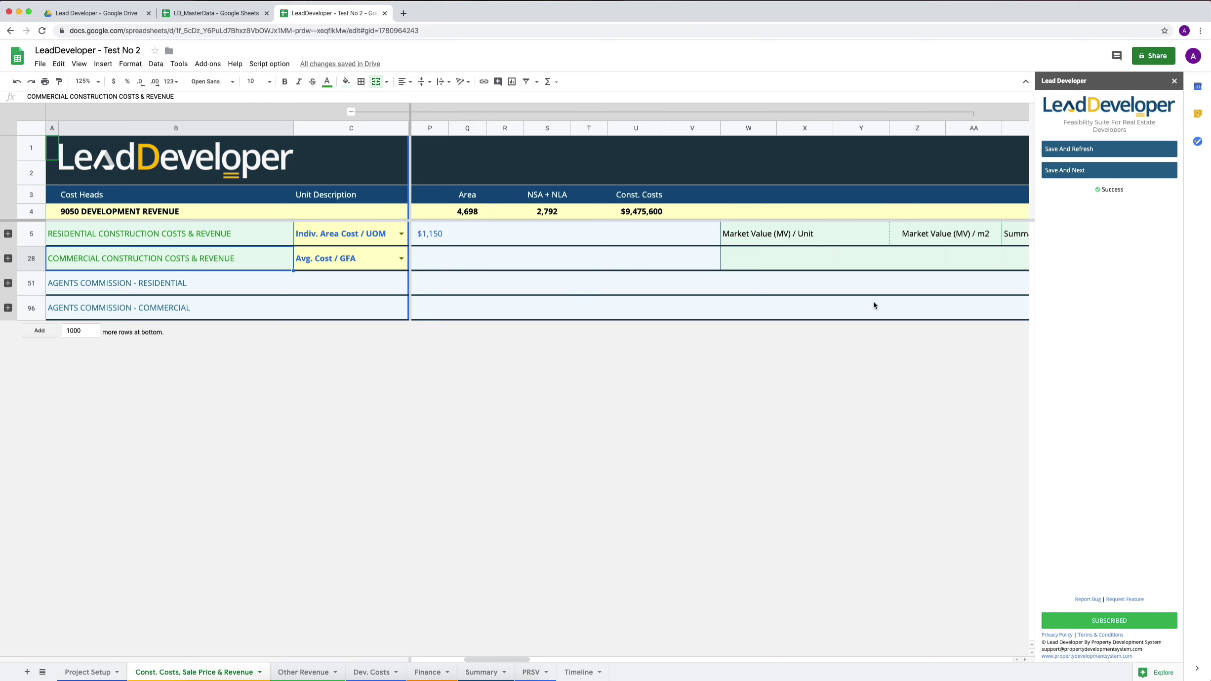
left_click(299, 672)
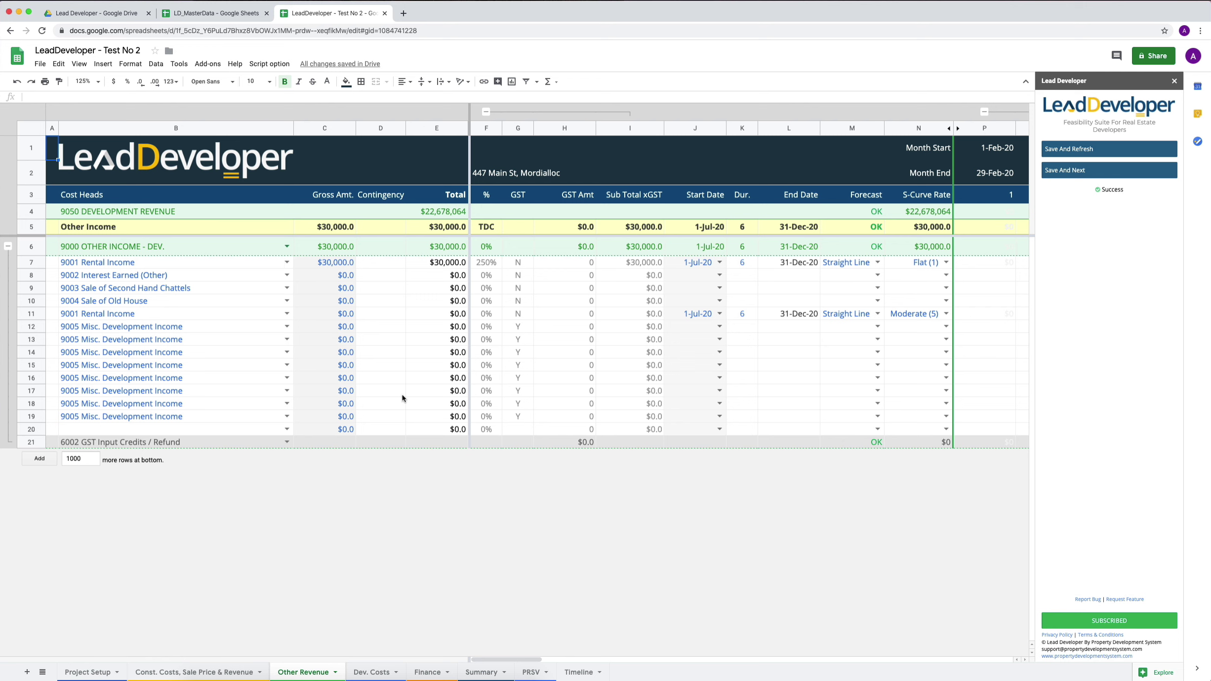
left_click(373, 671)
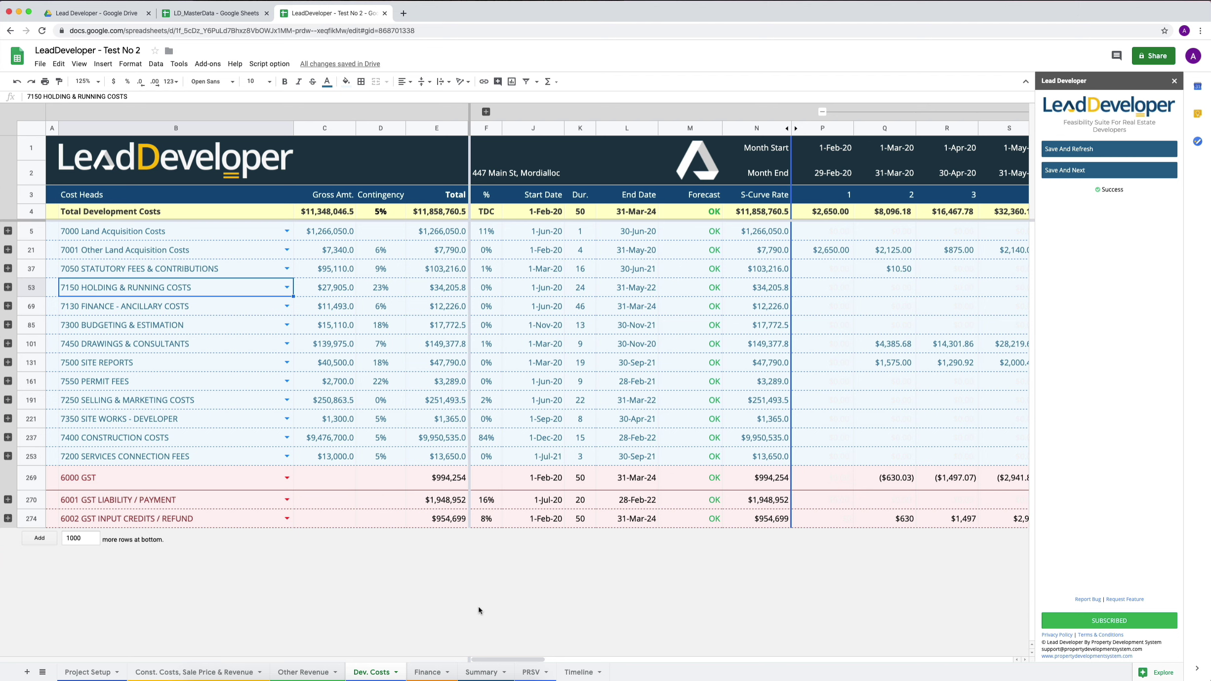
- Expand LAND FINANCE on the Finance sheet, select Pay Out Loan Balance, and zoom to 90%
left_click(427, 672)
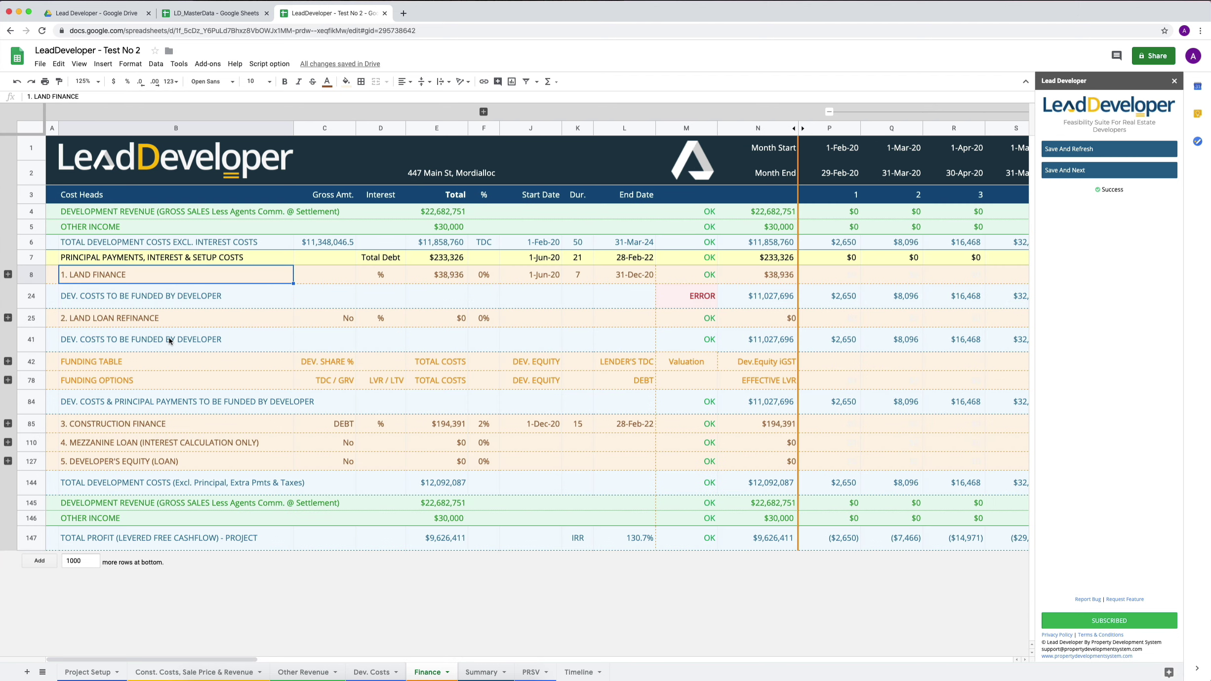
left_click(9, 275)
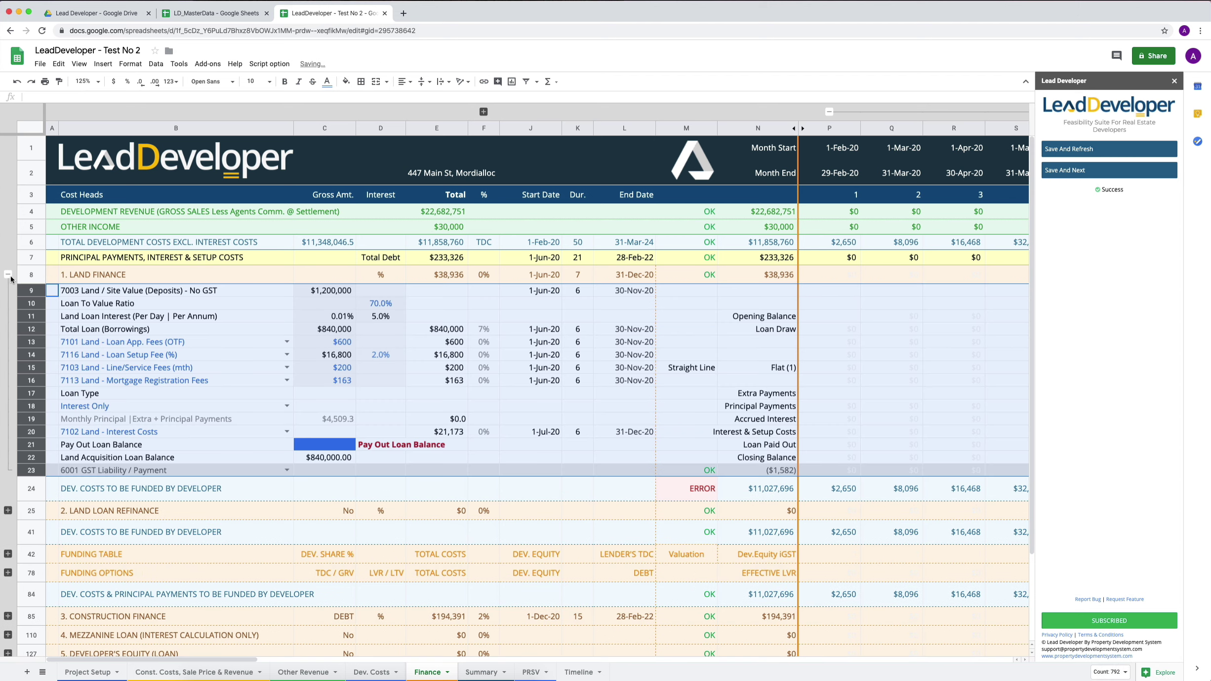
left_click(172, 355)
left_click(387, 447)
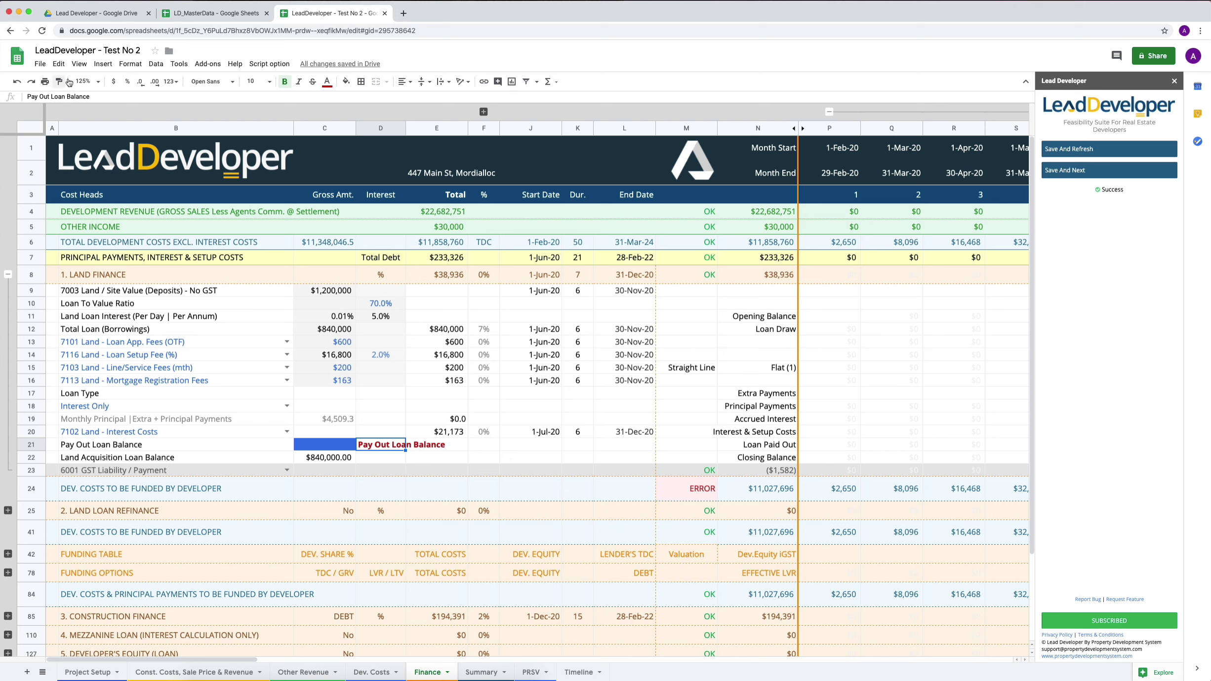
left_click(97, 82)
left_click(96, 131)
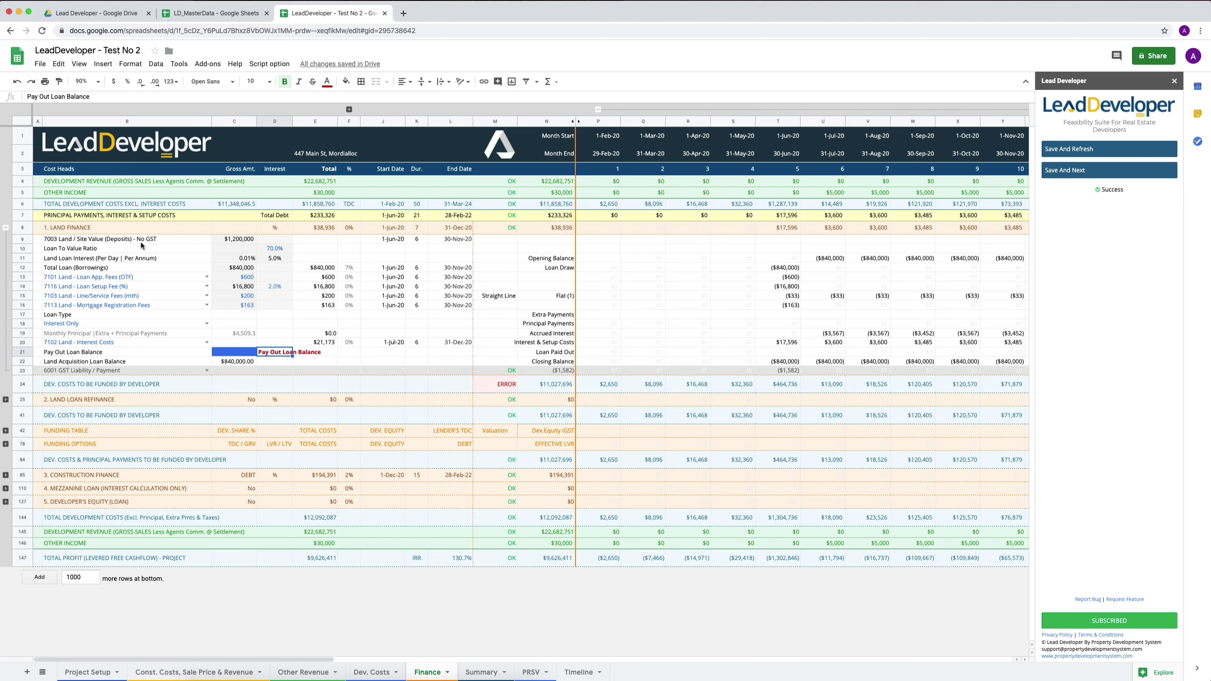
- Expand the Land Acquisition Costs group on Dev. Costs, then return to Finance
left_click(363, 672)
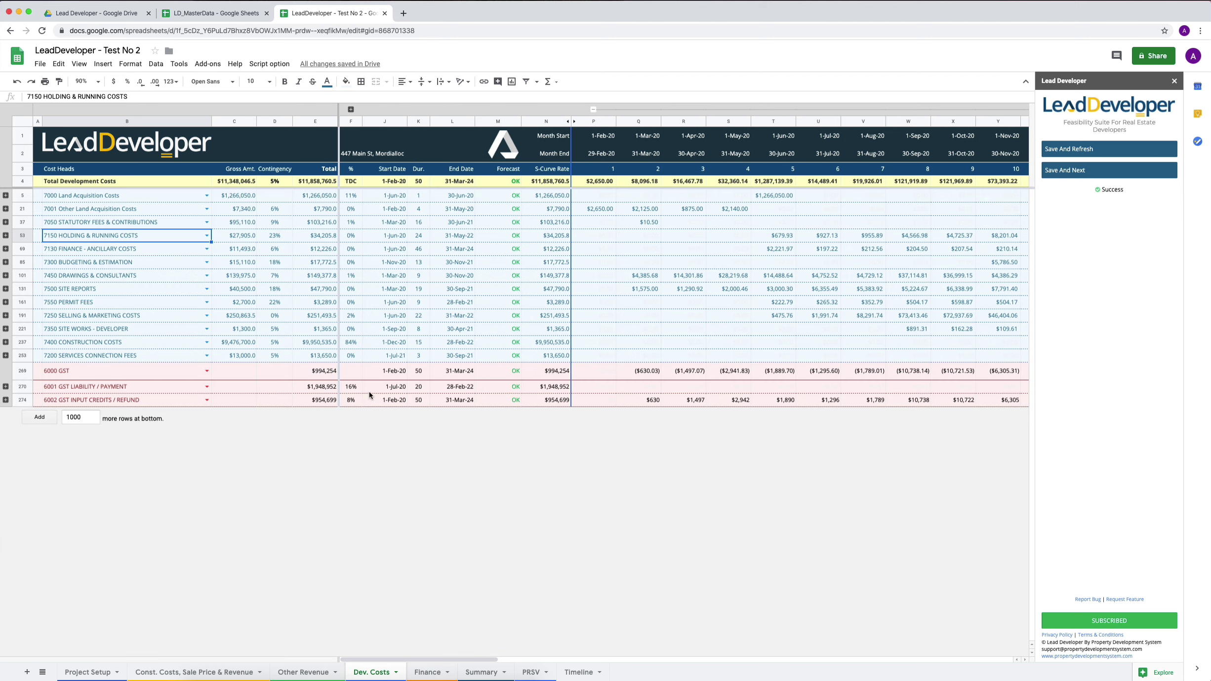
left_click(5, 195)
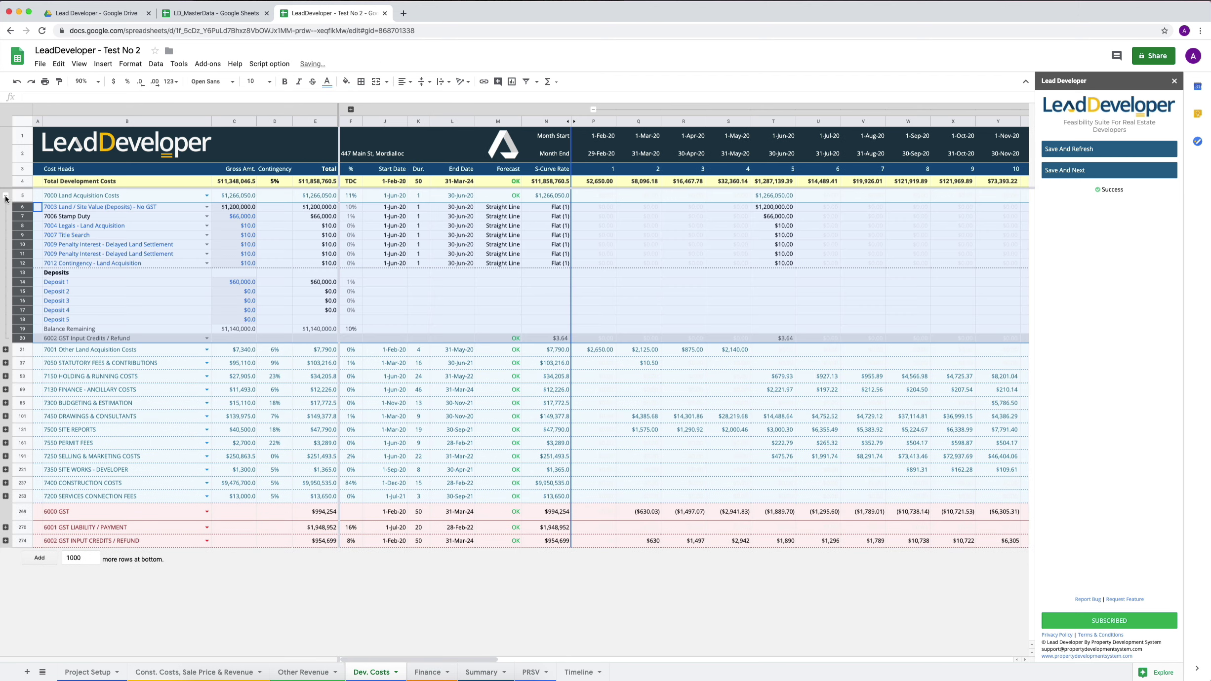
left_click(427, 672)
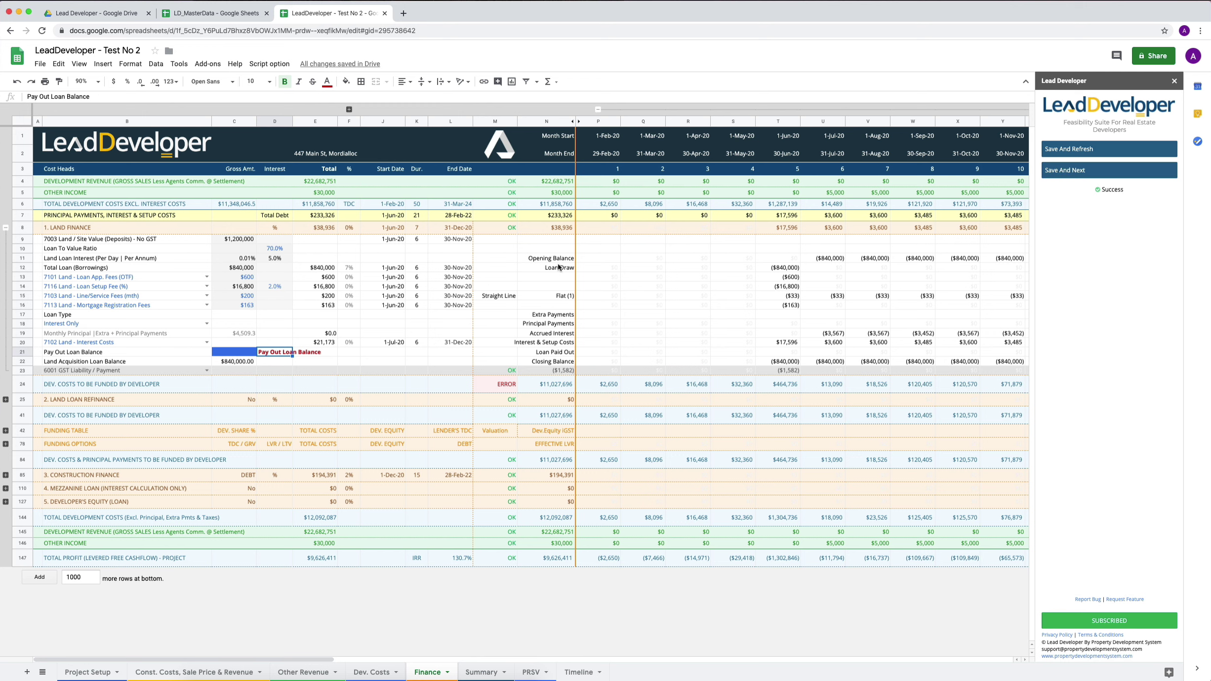
scroll(562, 265, "right", 5)
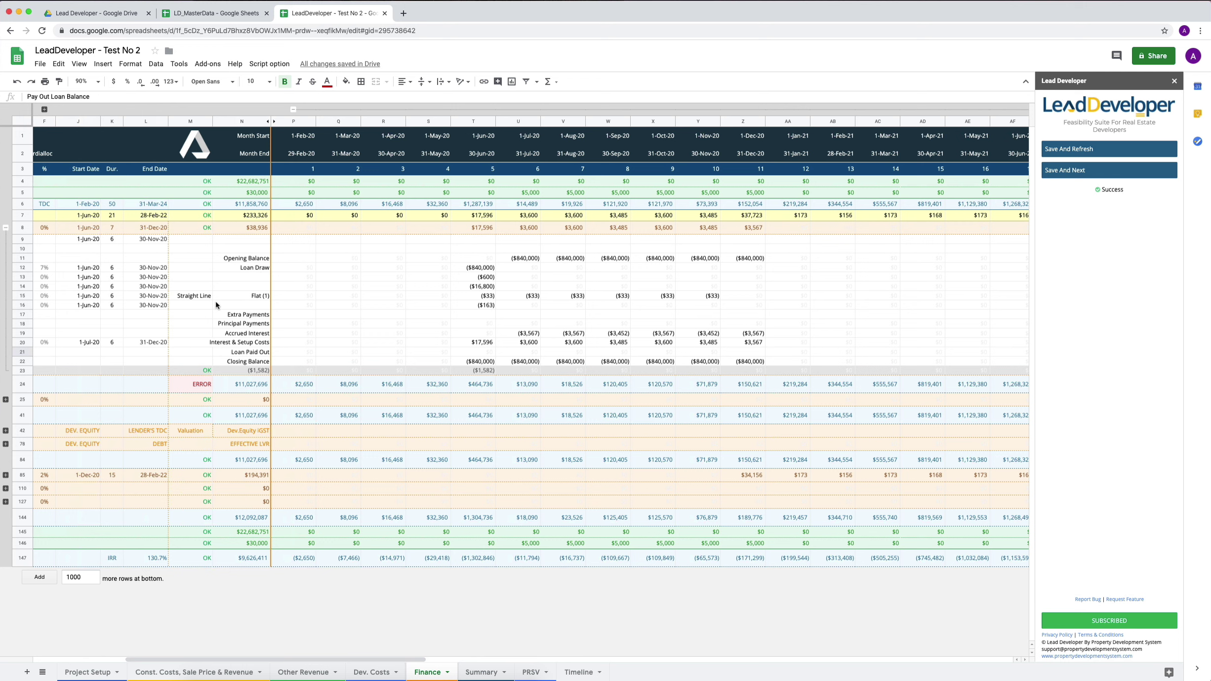
scroll(198, 298, "left", 10)
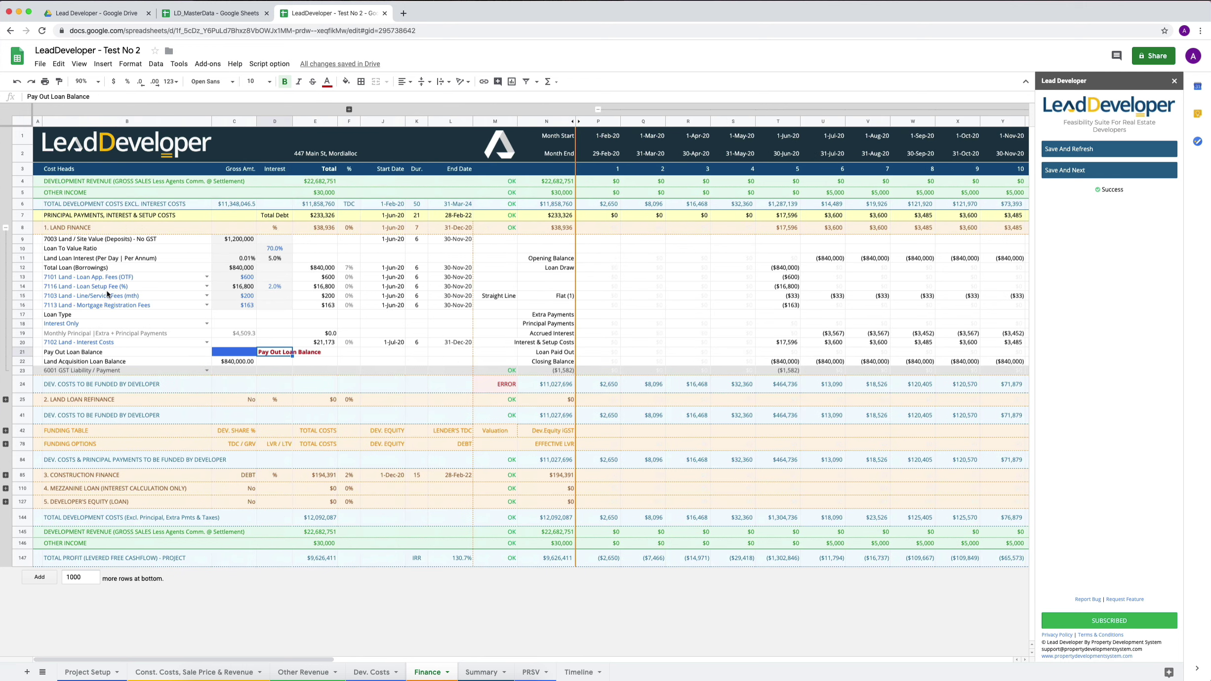
left_click(24, 287)
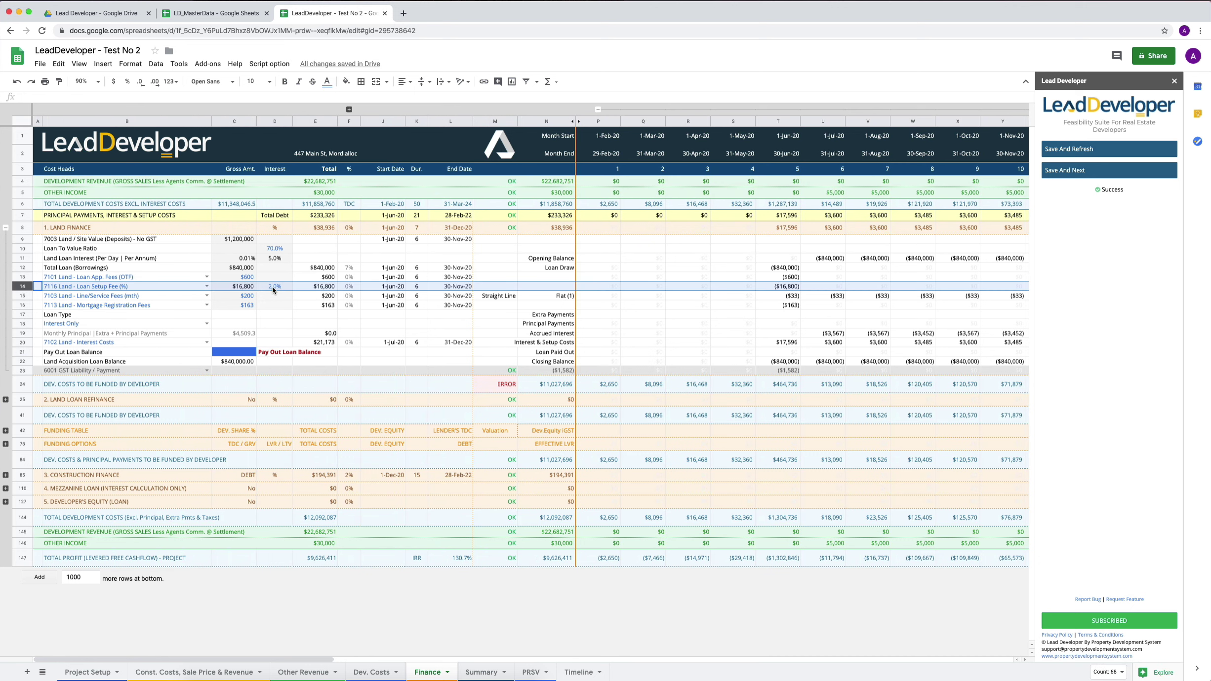
left_click(22, 296)
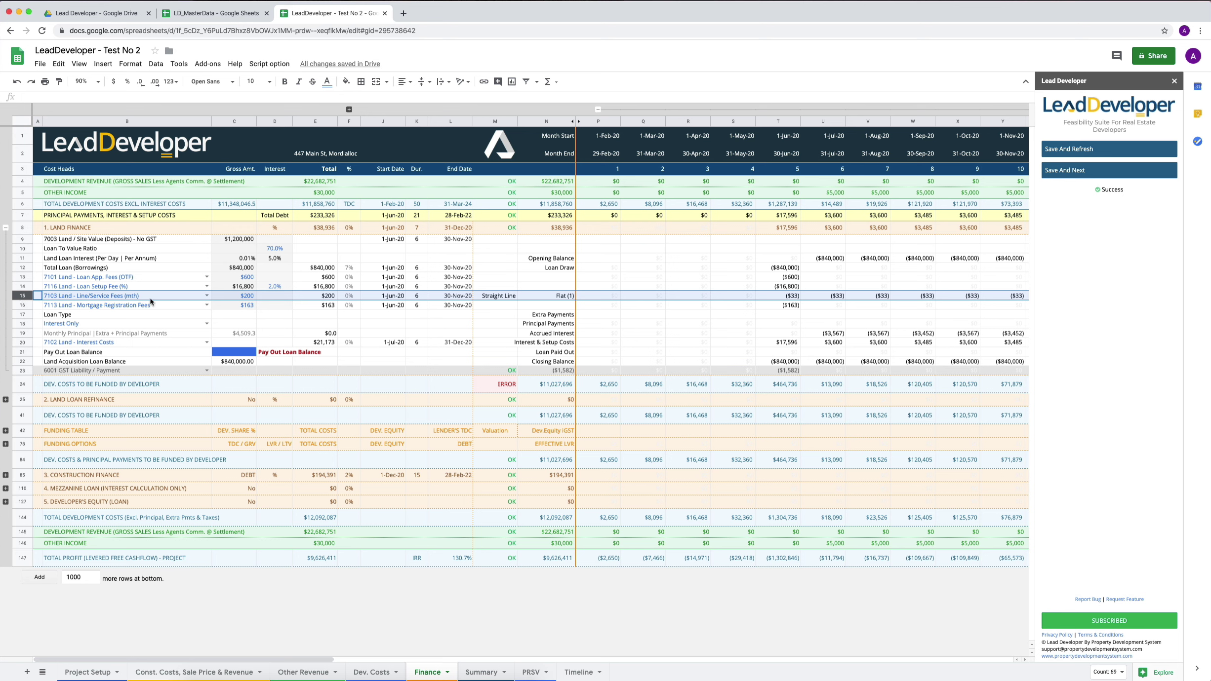
left_click(22, 306)
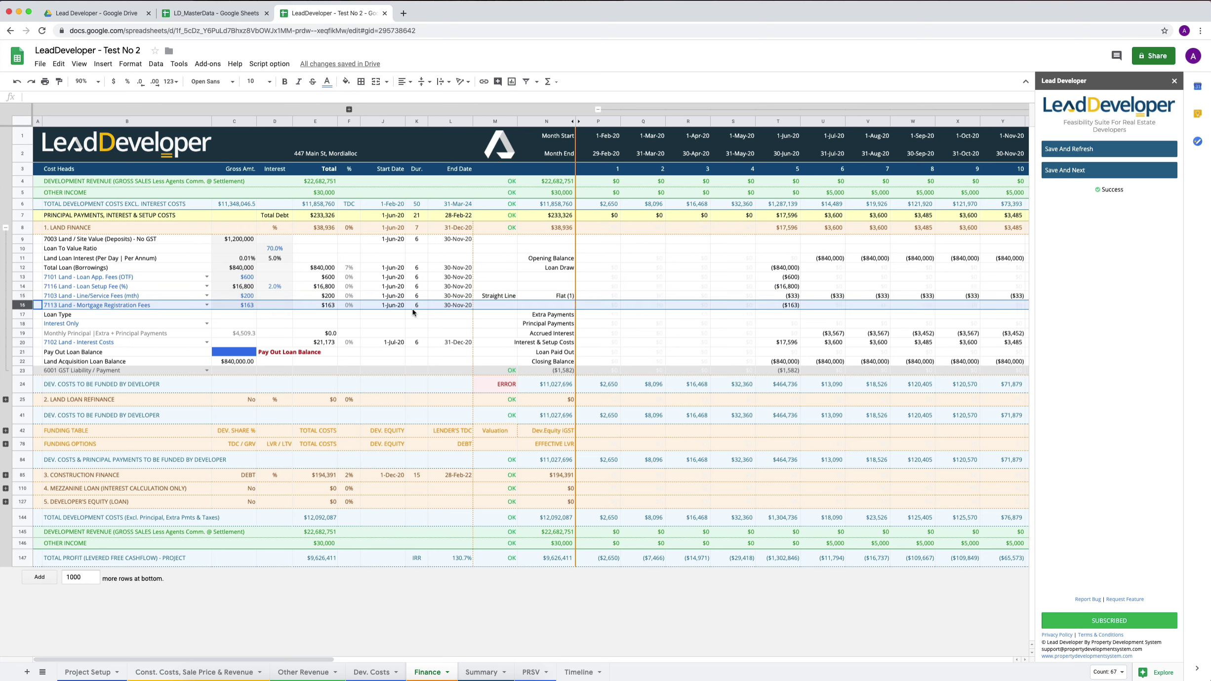
left_click(226, 306)
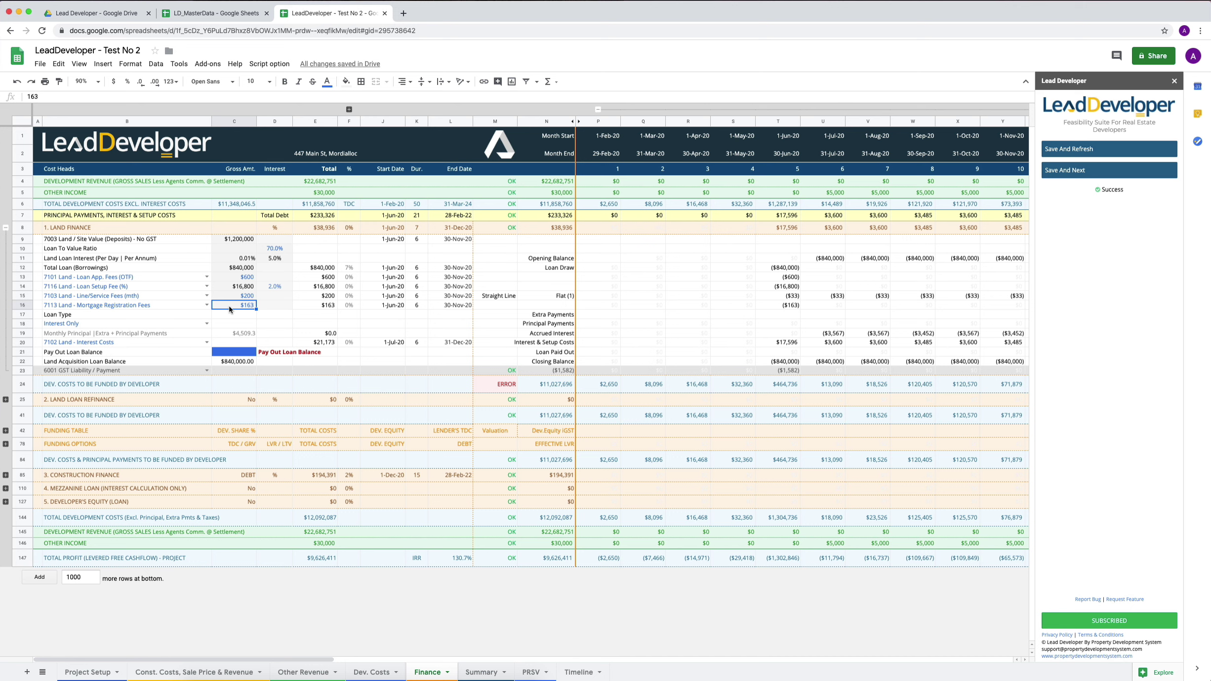
left_click(122, 299)
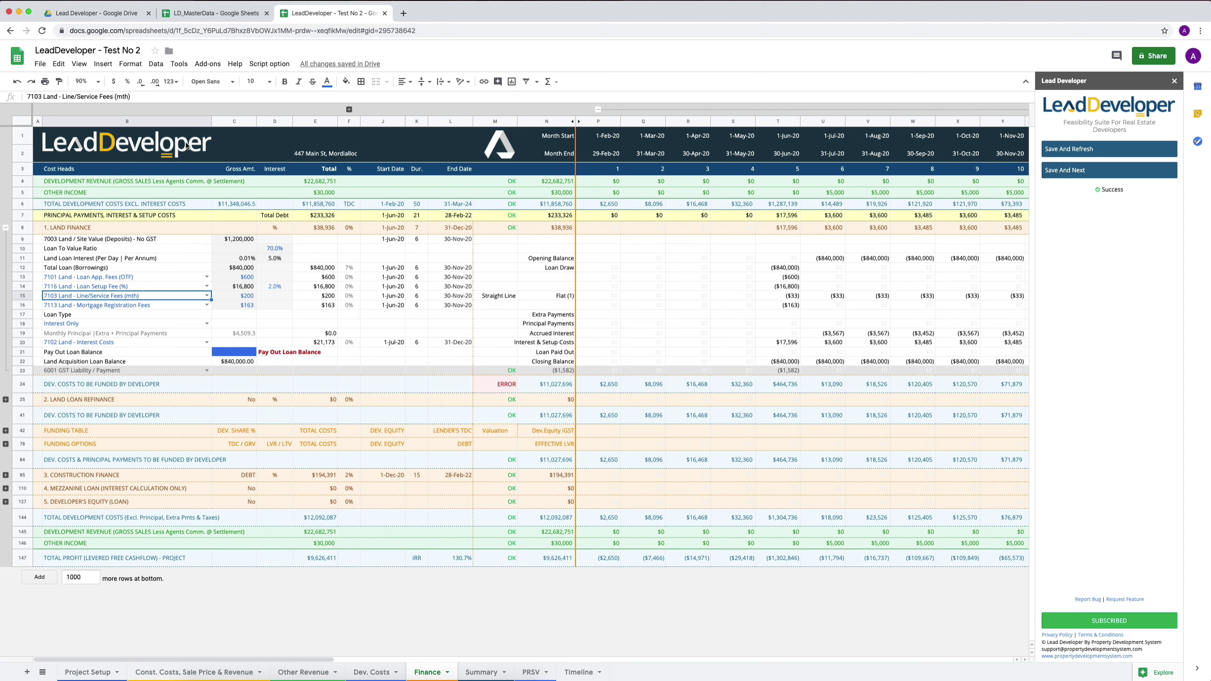
- Zoom back to 125% and check the $200 line/service fee's monthly values across the row
left_click(98, 81)
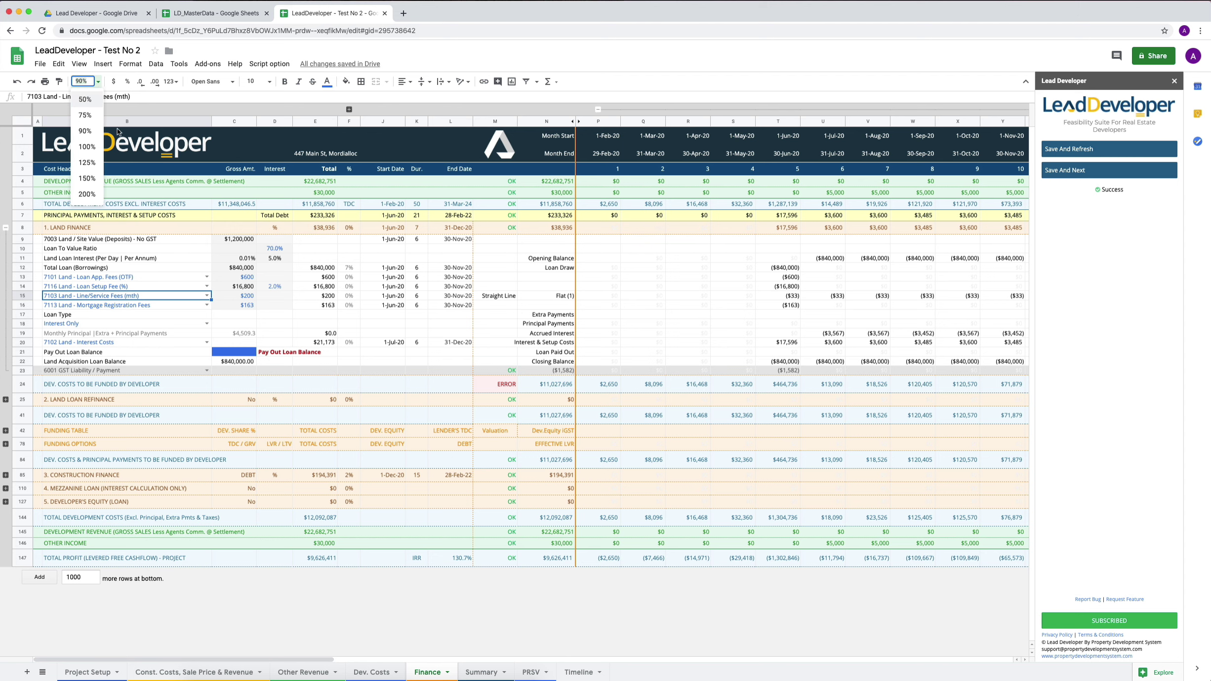
left_click(87, 163)
left_click(332, 370)
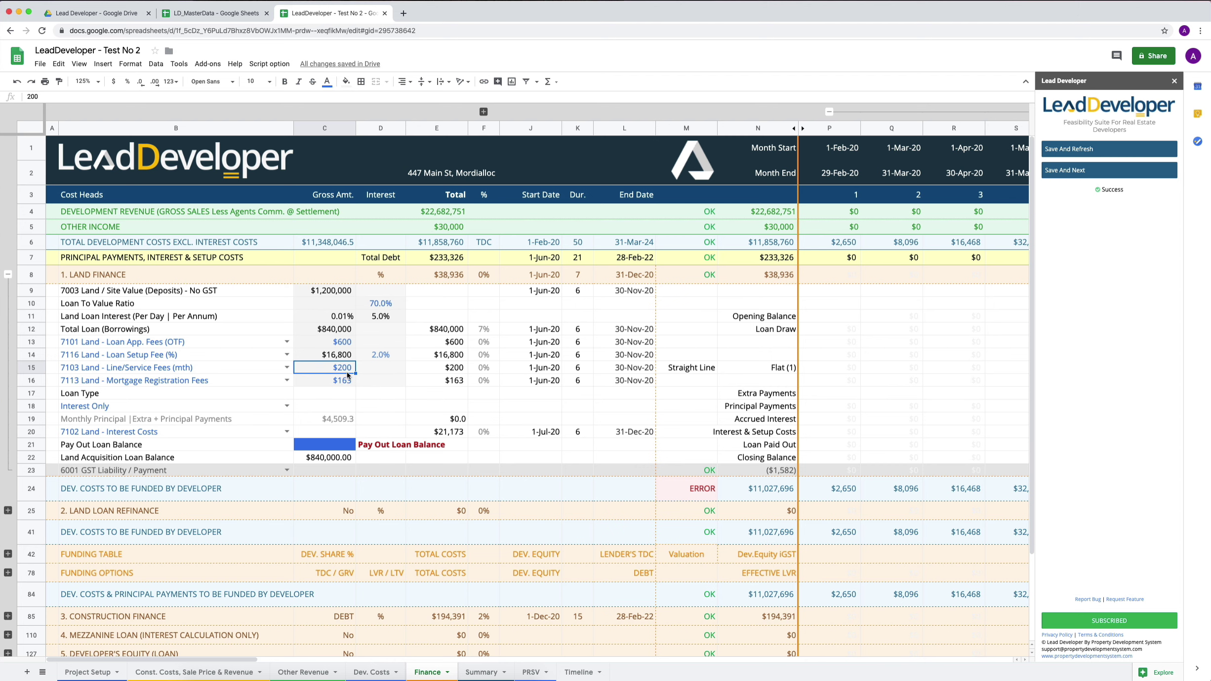
scroll(754, 374, "right", 10)
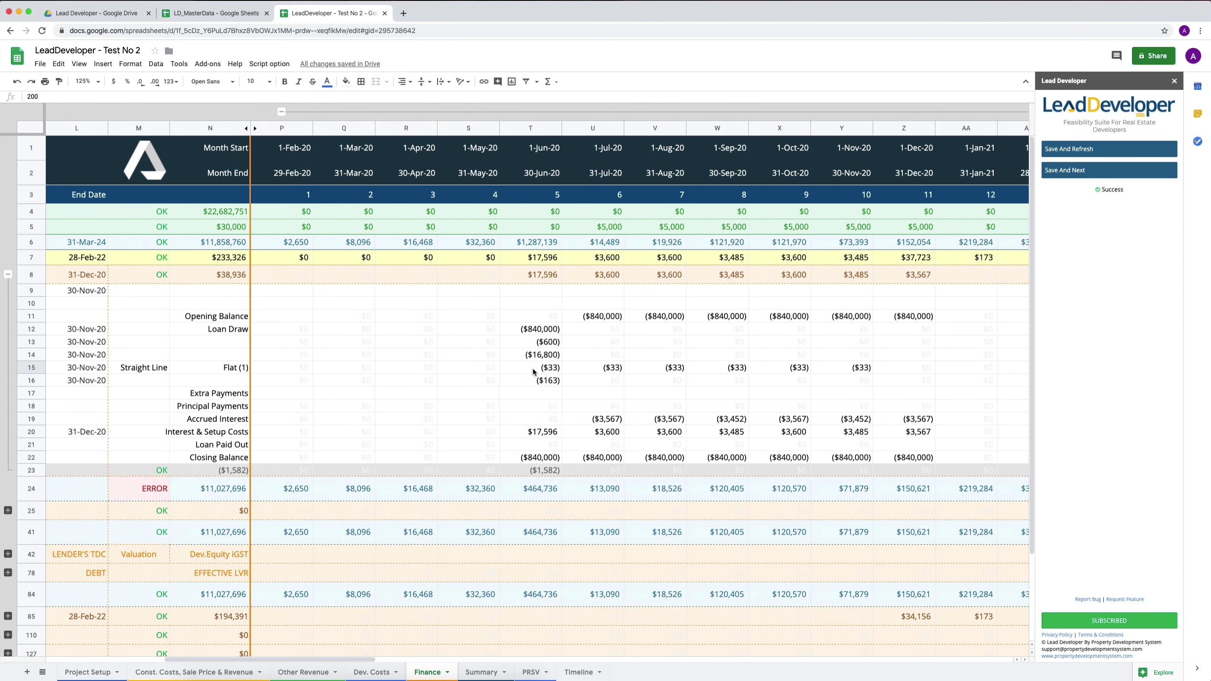
scroll(857, 370, "left", 3)
scroll(857, 368, "left", 8)
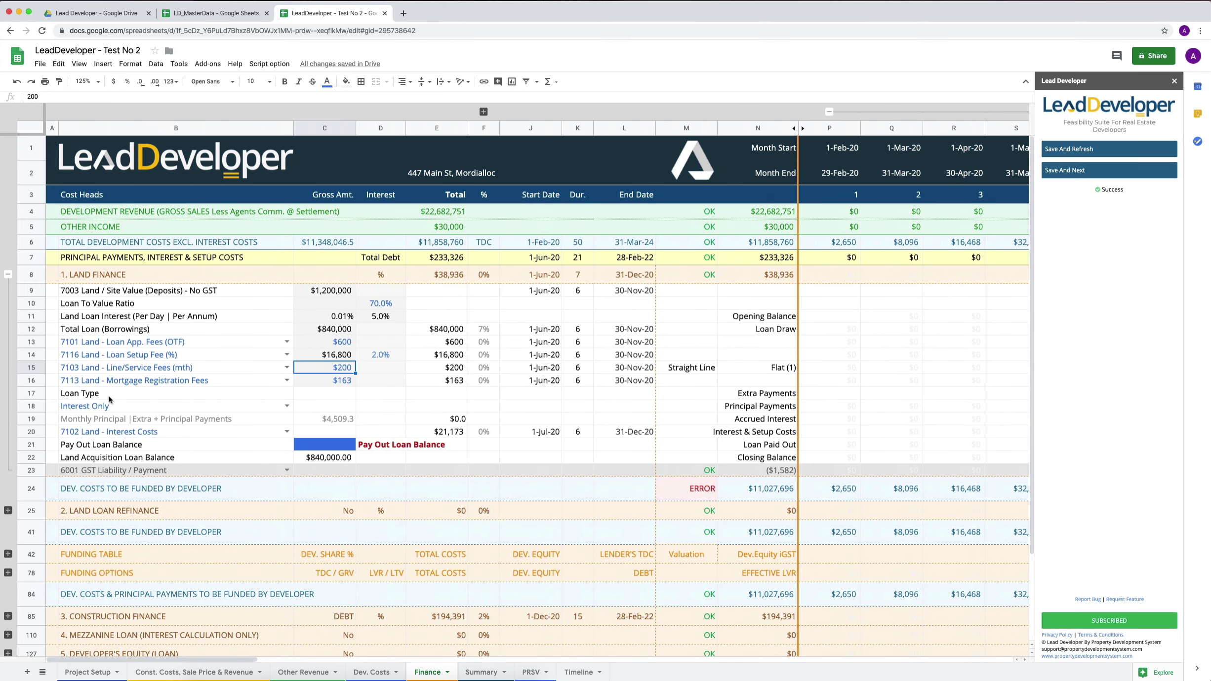
- Select the whole Line/Service Fees row 15 and review its ($33) monthly spread Jun-20 to Nov-20
left_click(39, 370)
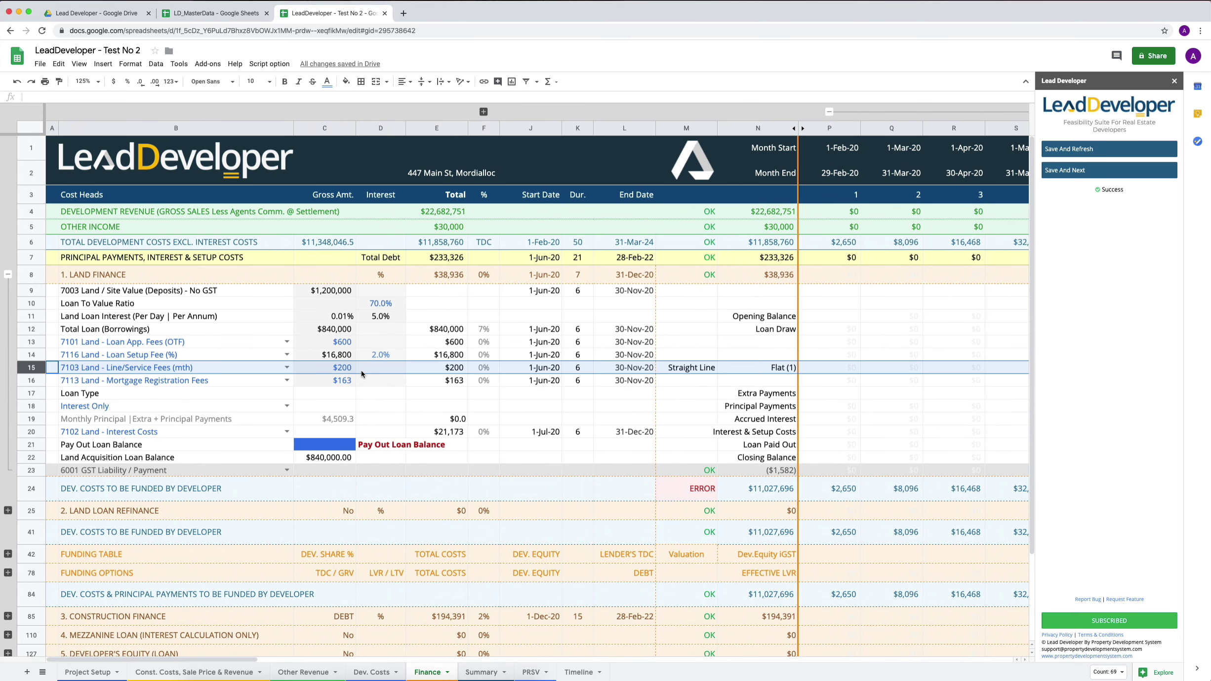
scroll(465, 394, "right", 10)
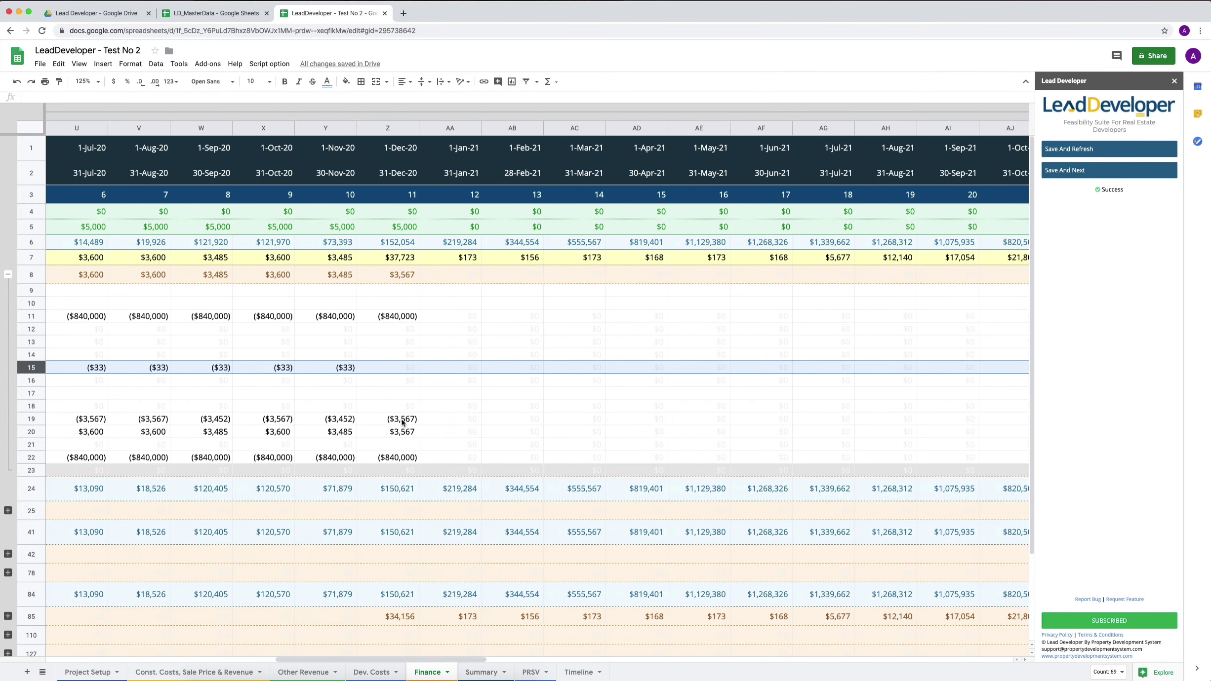
scroll(319, 425, "left", 2)
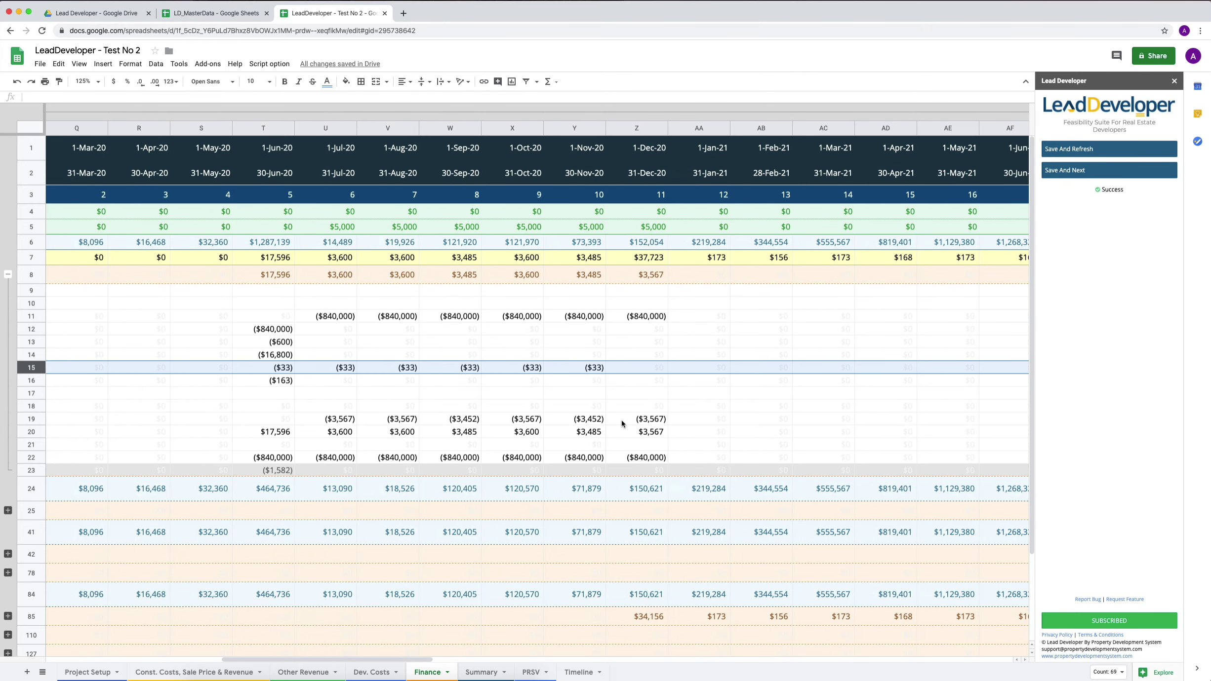
scroll(622, 420, "left", 8)
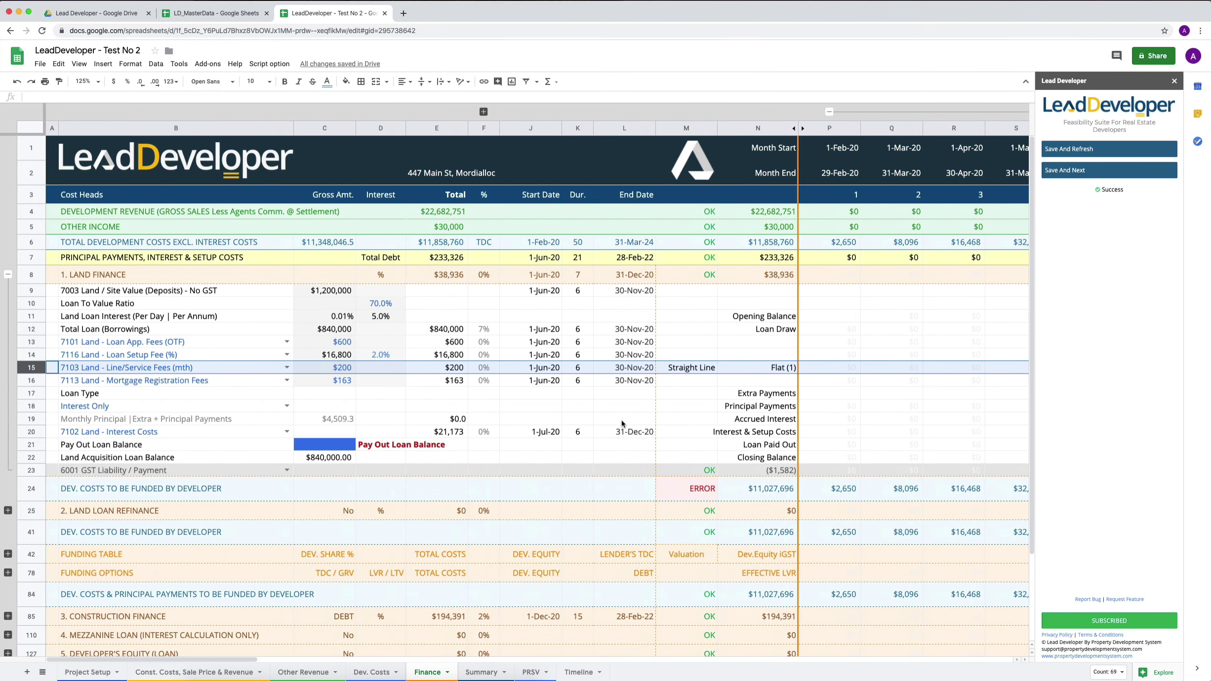
left_click(167, 409)
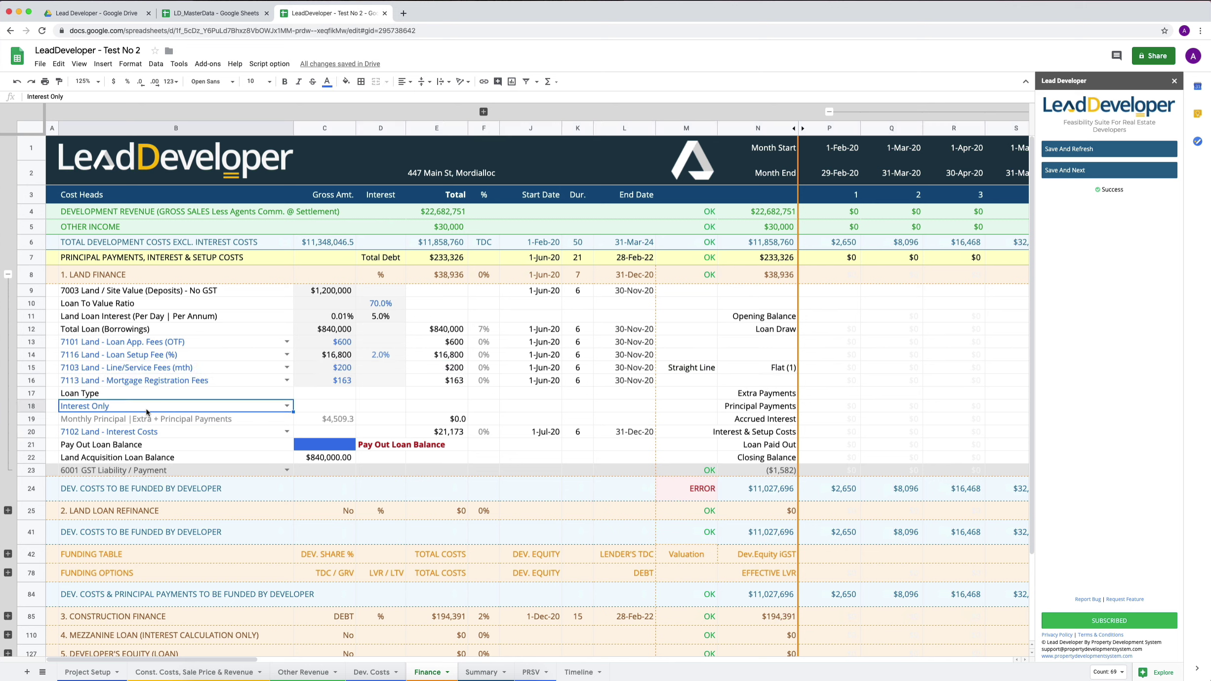
left_click(287, 406)
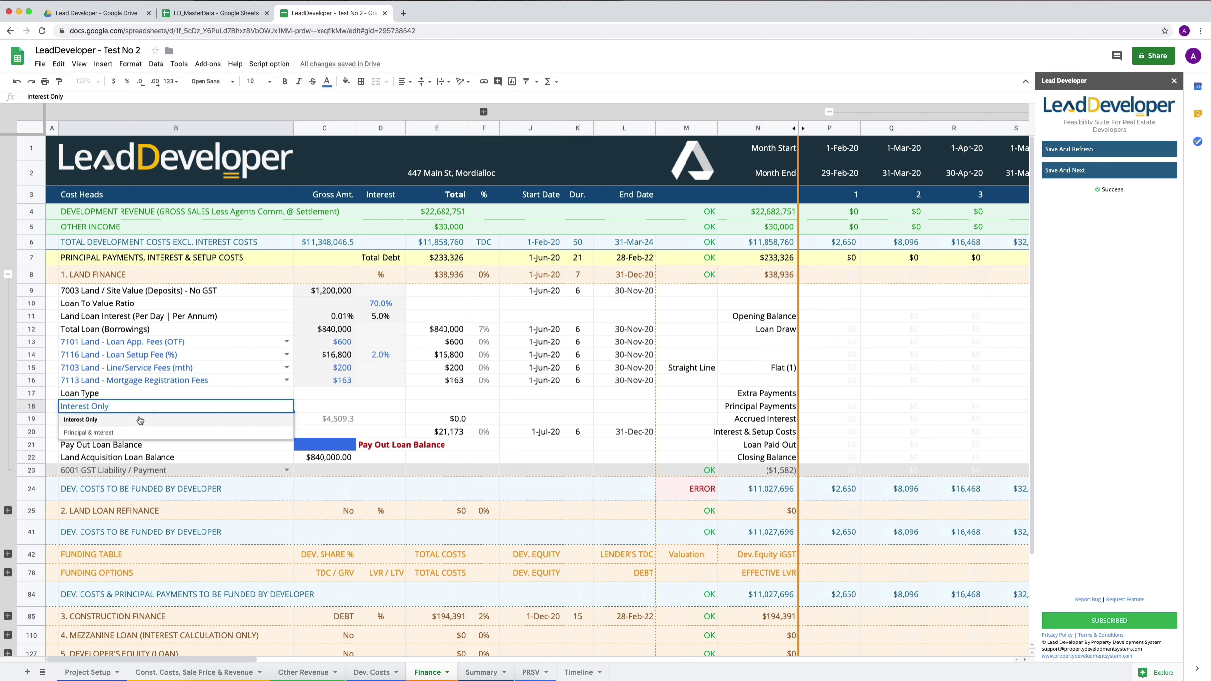
left_click(113, 421)
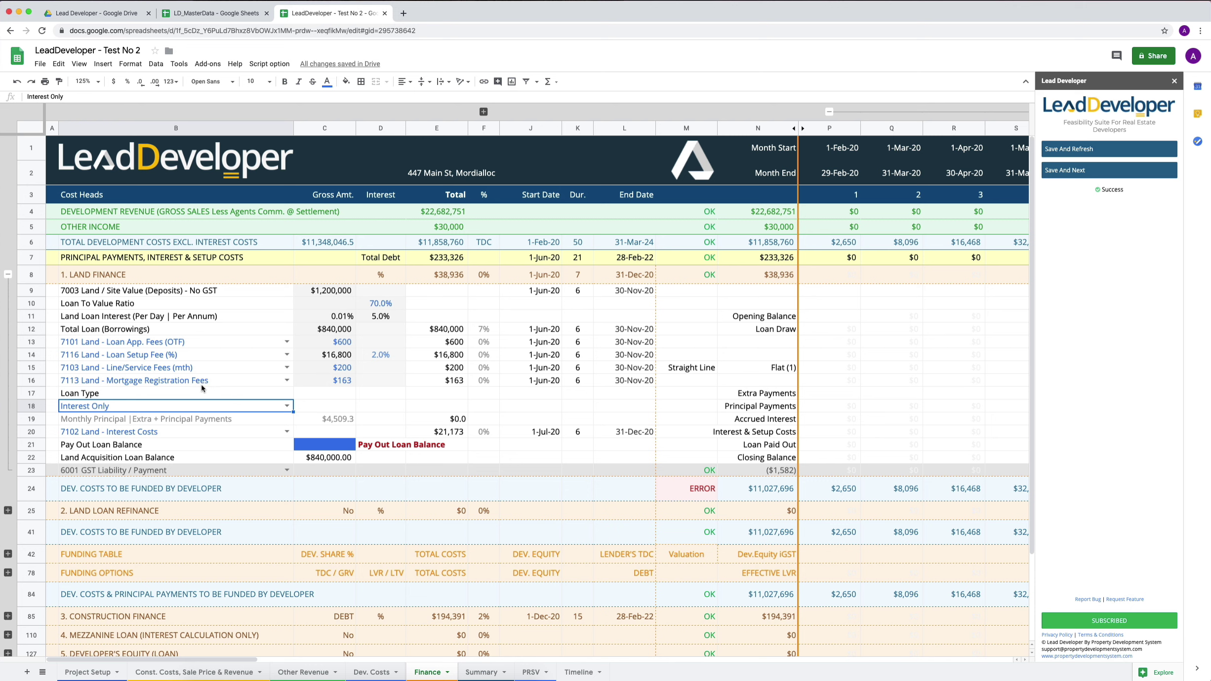
left_click(125, 346)
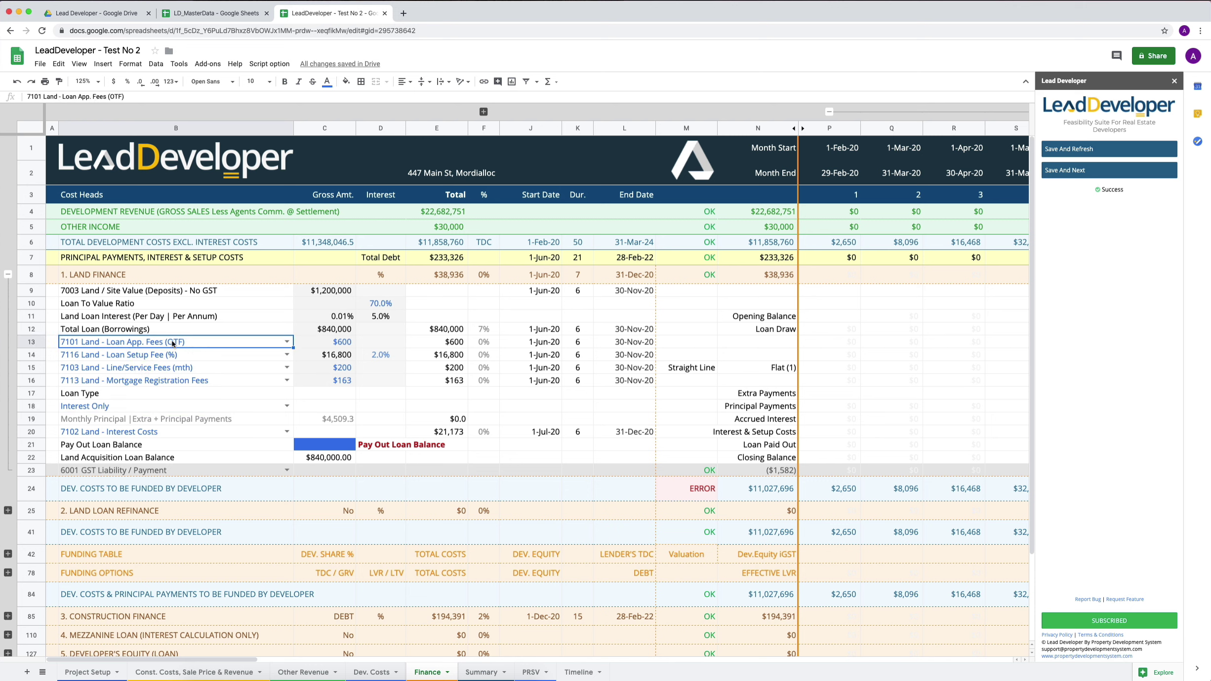
left_click(312, 347)
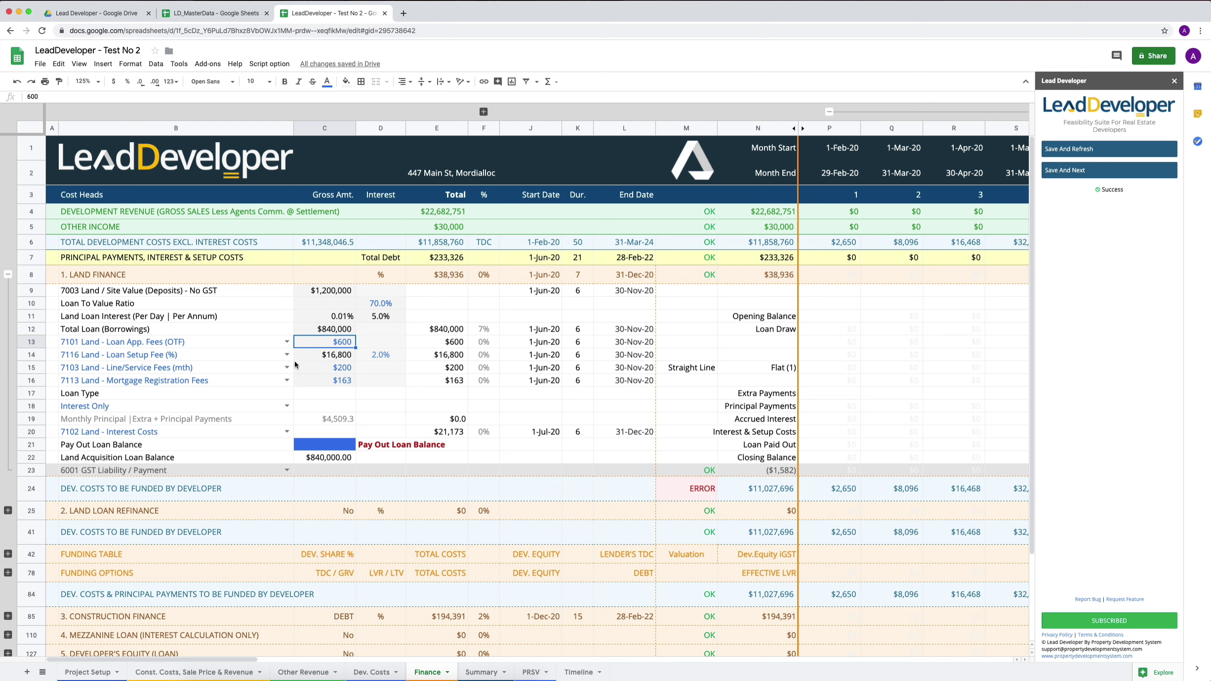
left_click(145, 360)
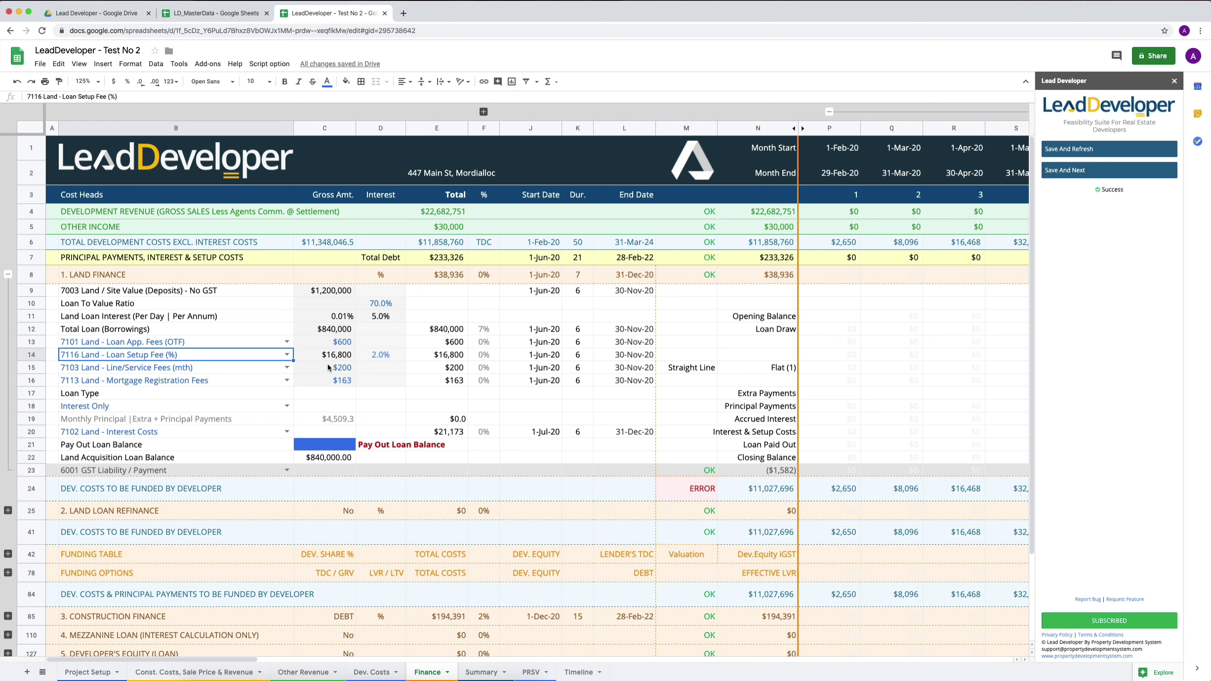
- Change the land Loan To Value Ratio in D10 from 70.0% to 80.0%
left_click(374, 304)
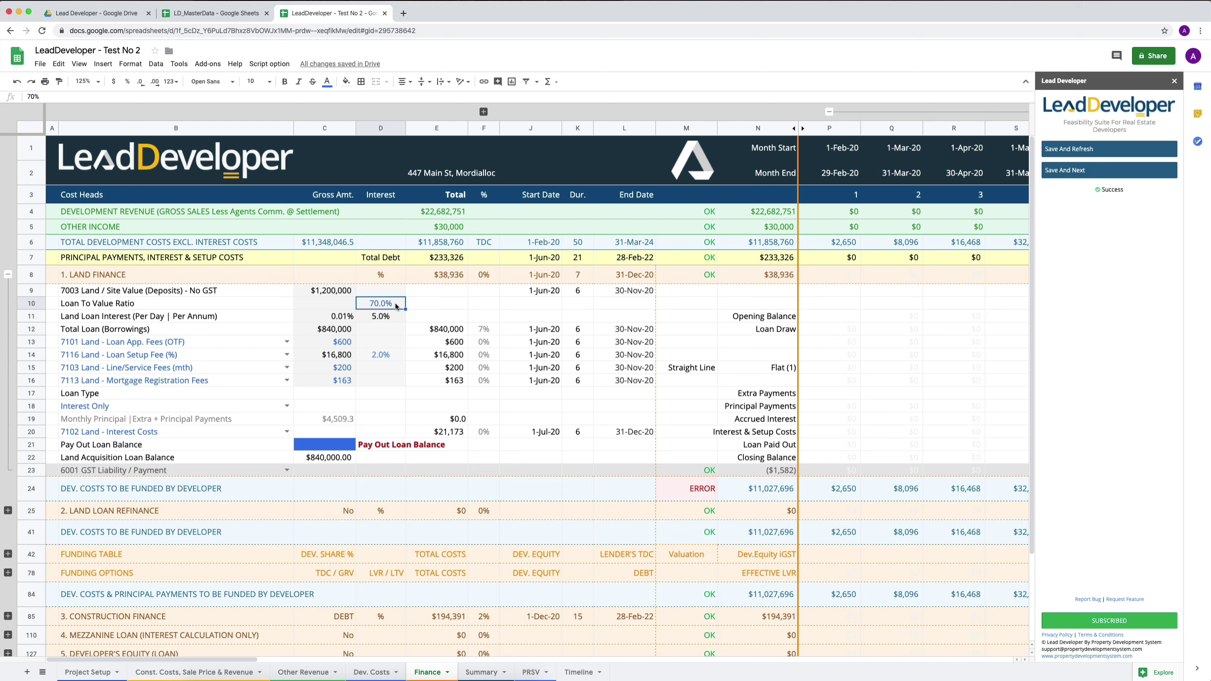
type("80")
key("Return")
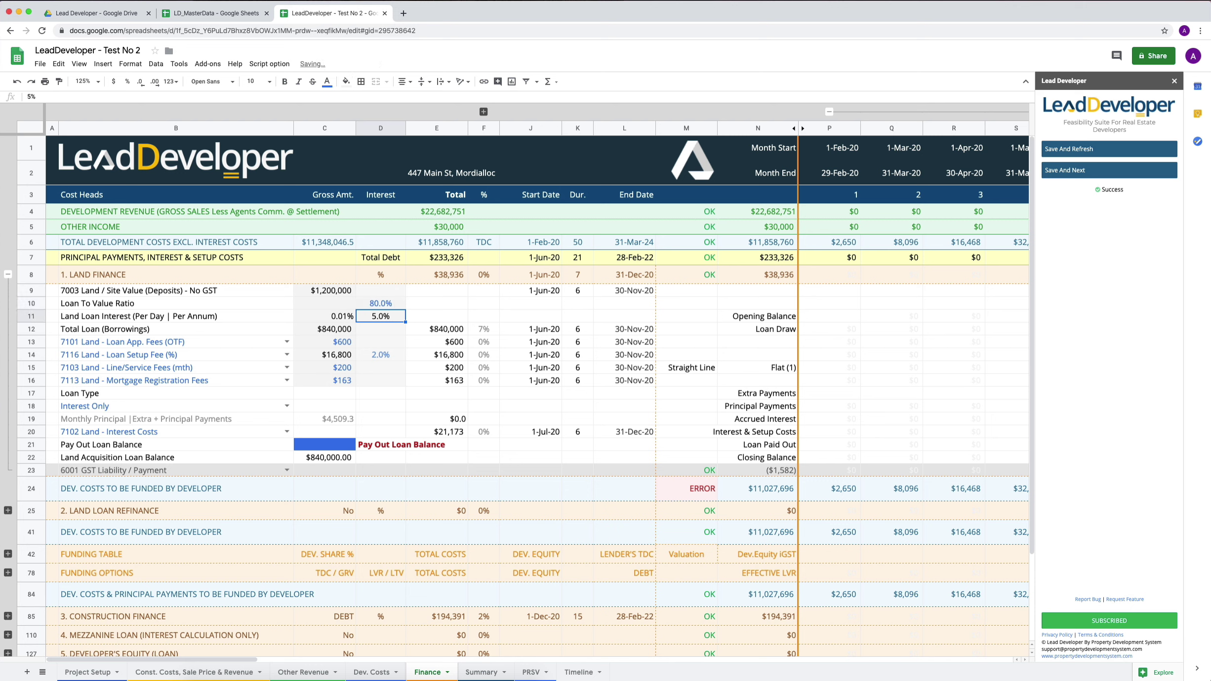
left_click(380, 304)
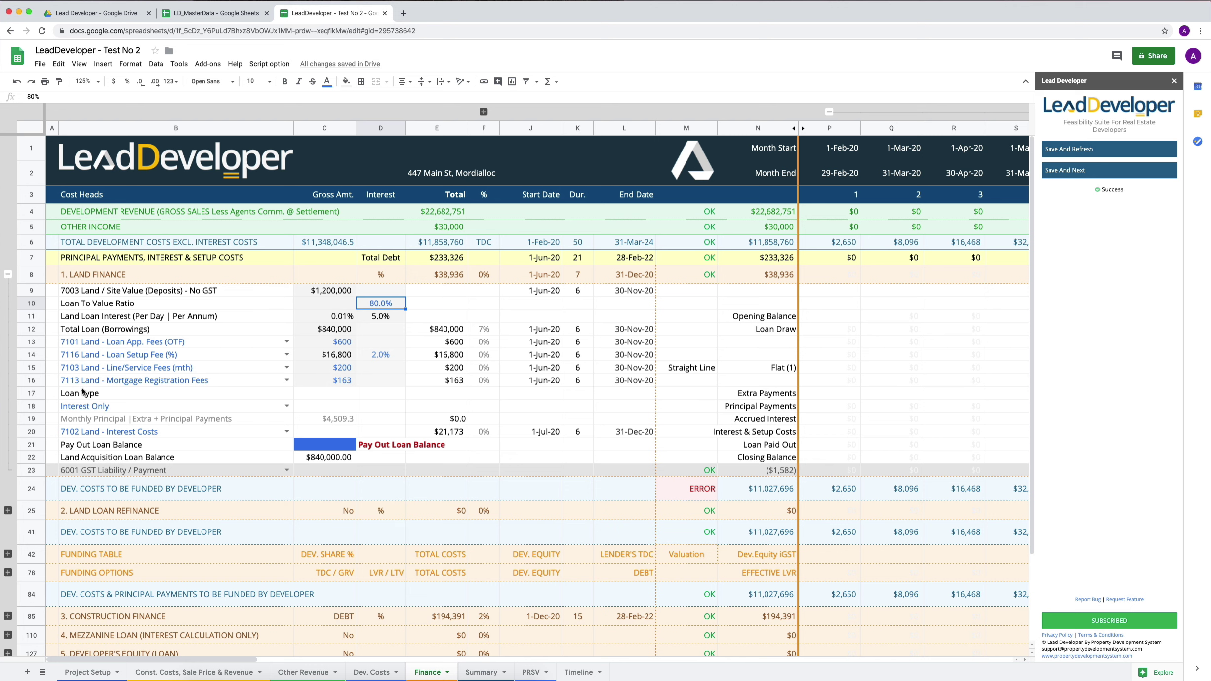
- Switch the land loan type in B18 from Interest Only to Principal & Interest
left_click(258, 408)
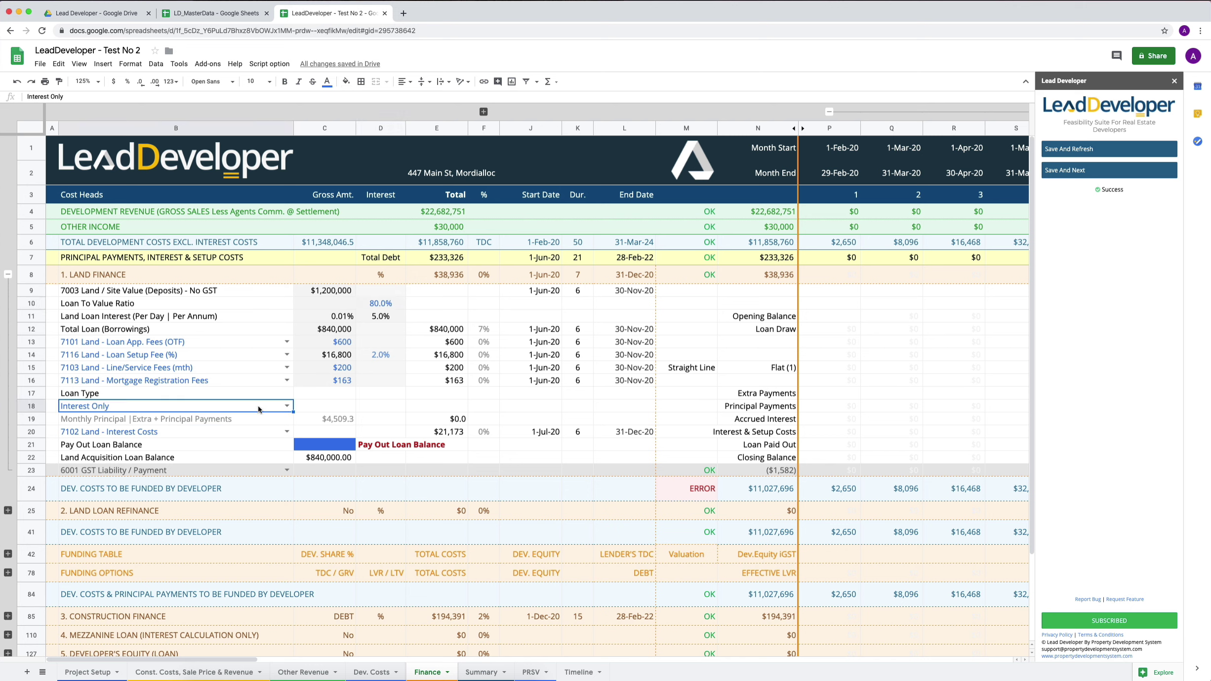
left_click(275, 408)
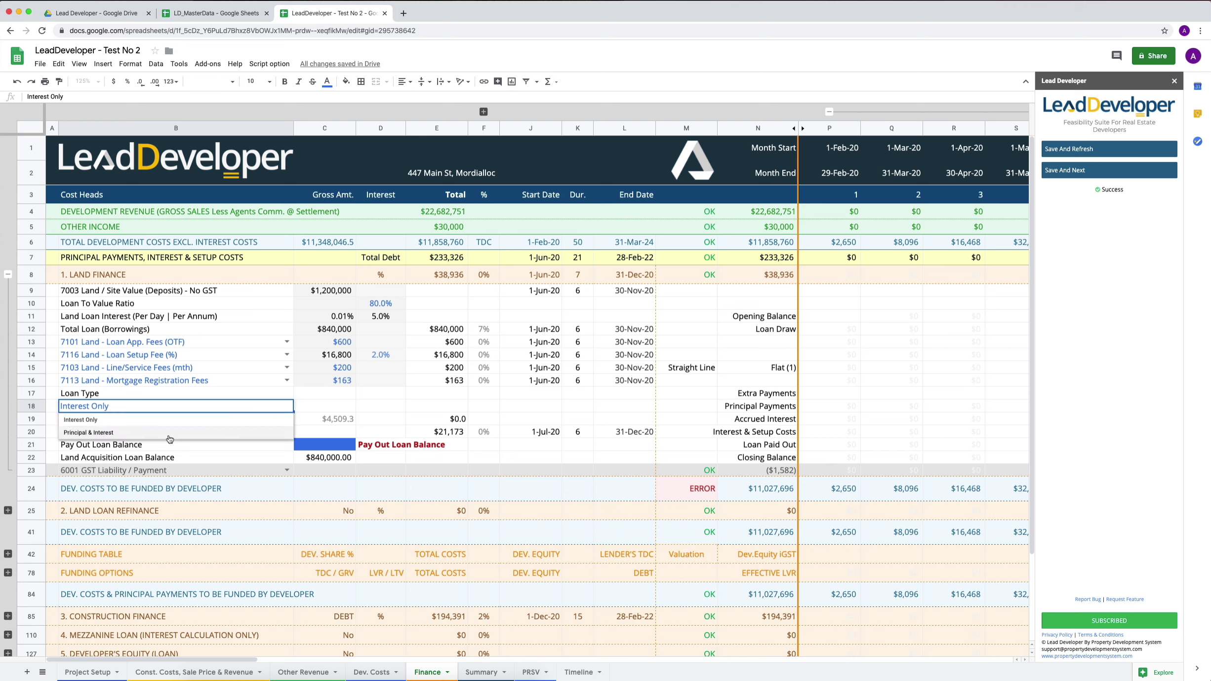
left_click(137, 441)
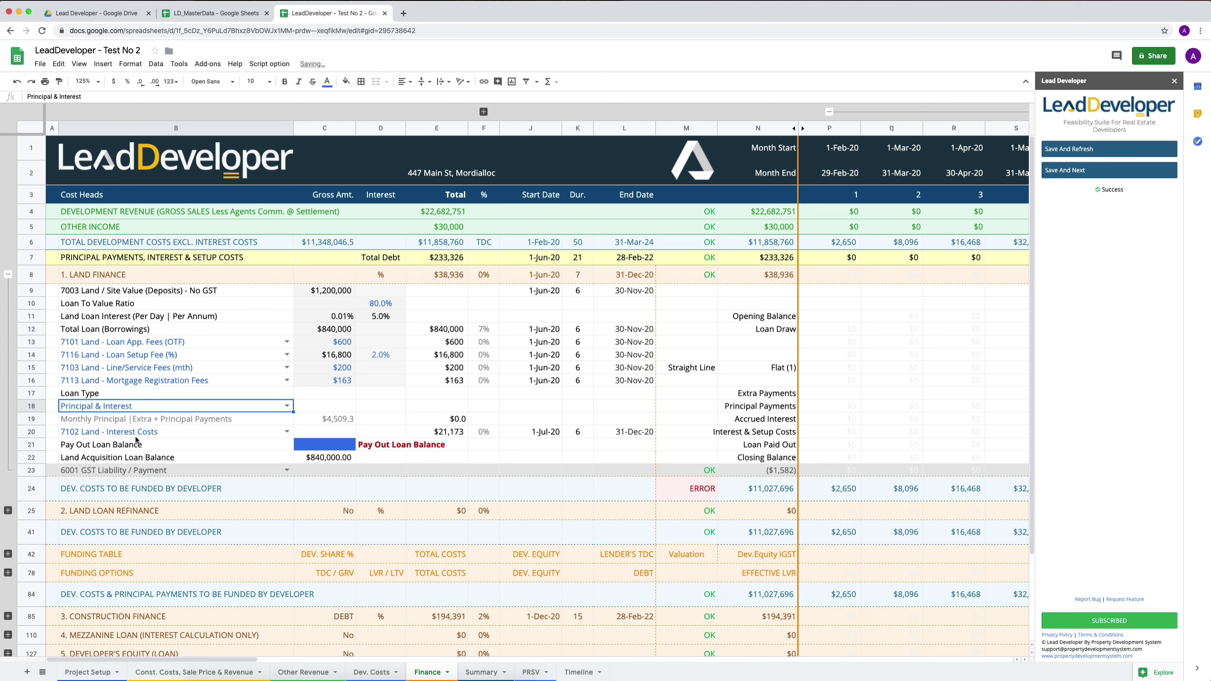
left_click(99, 433)
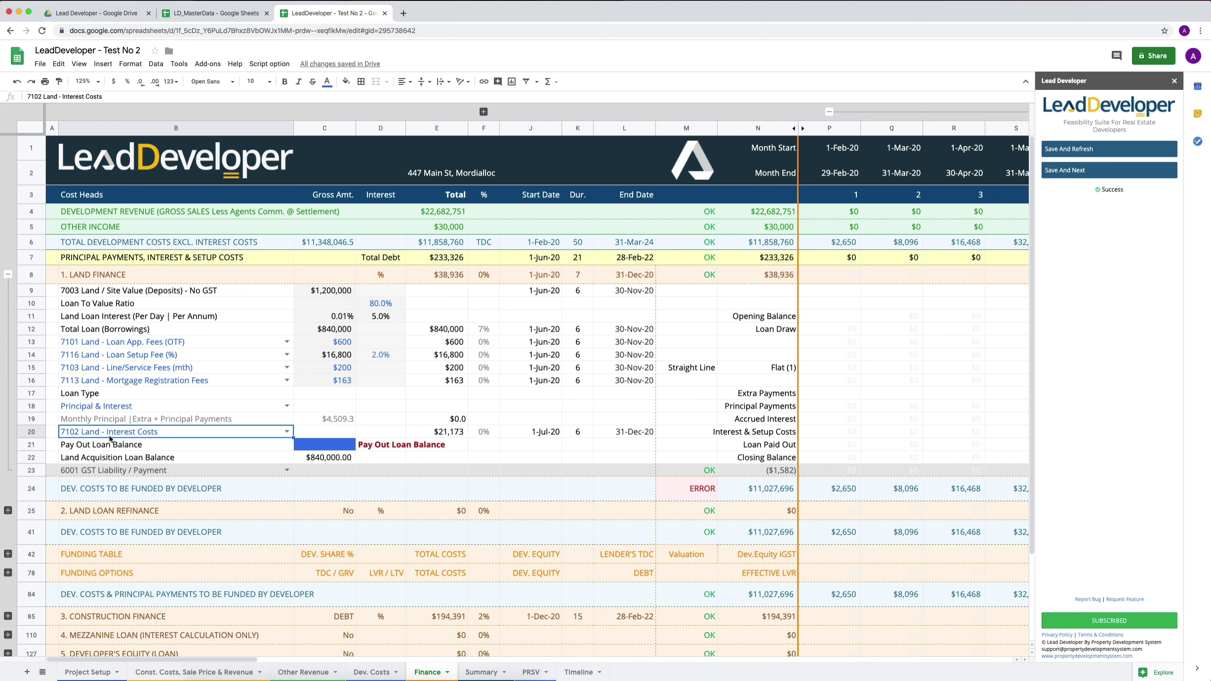
- In LD_MasterData's CostCodes sheet, select the land loan cost codes 7101–7116, including row 7102
left_click(209, 13)
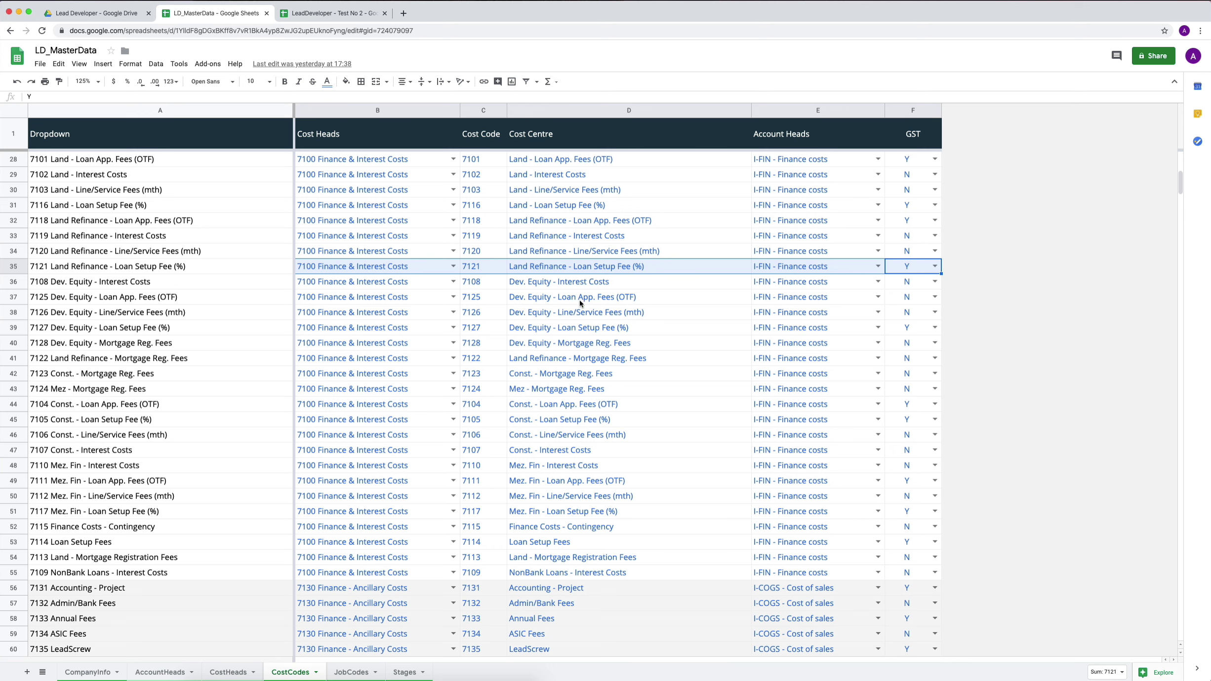
scroll(566, 232, "up", 1)
scroll(566, 225, "up", 1)
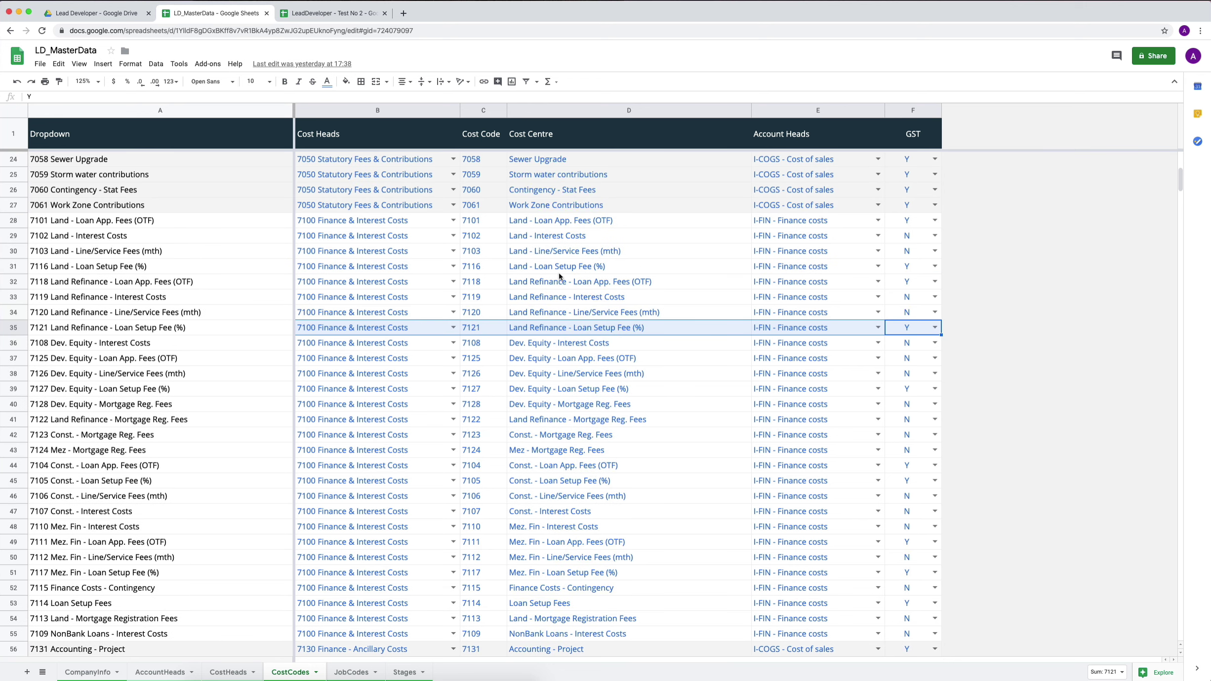
left_click(558, 269)
left_click(567, 241)
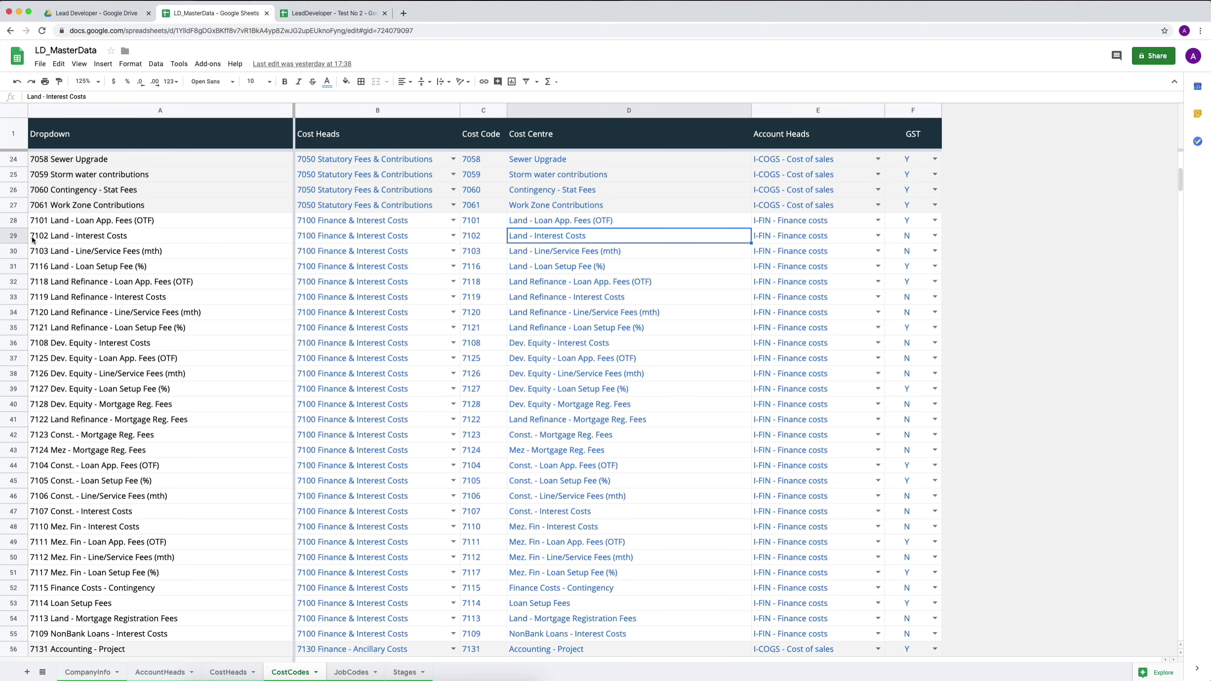
left_click(11, 241)
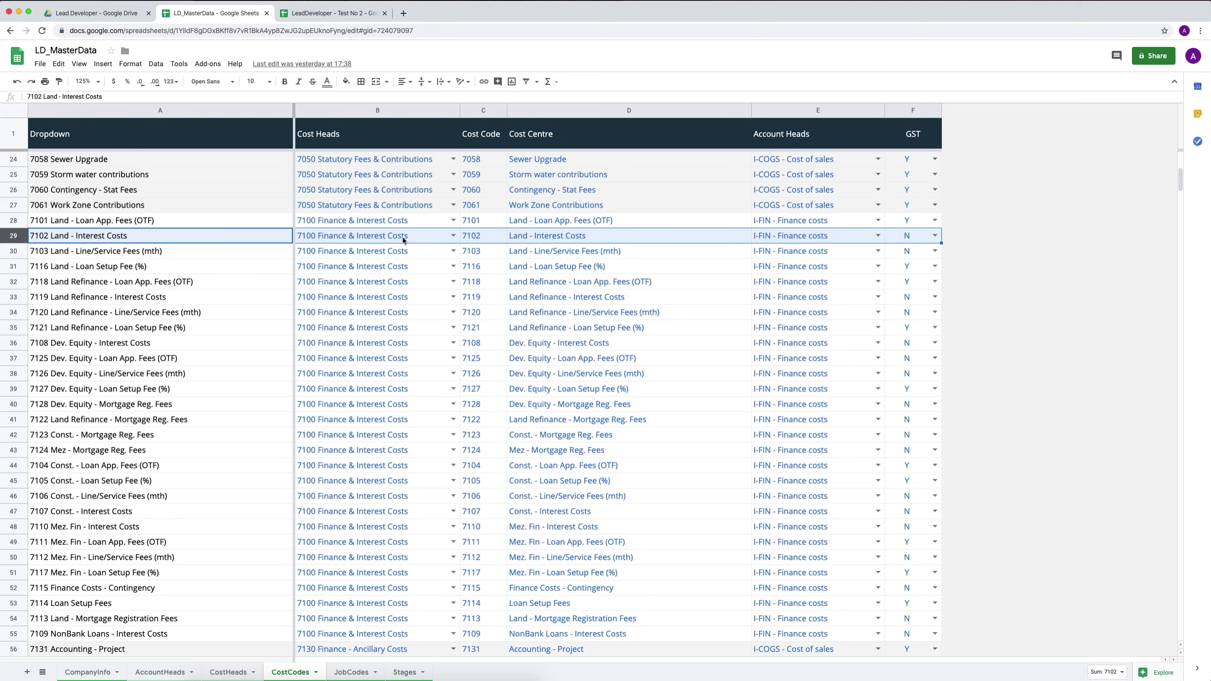
left_click_drag(405, 238, 909, 235)
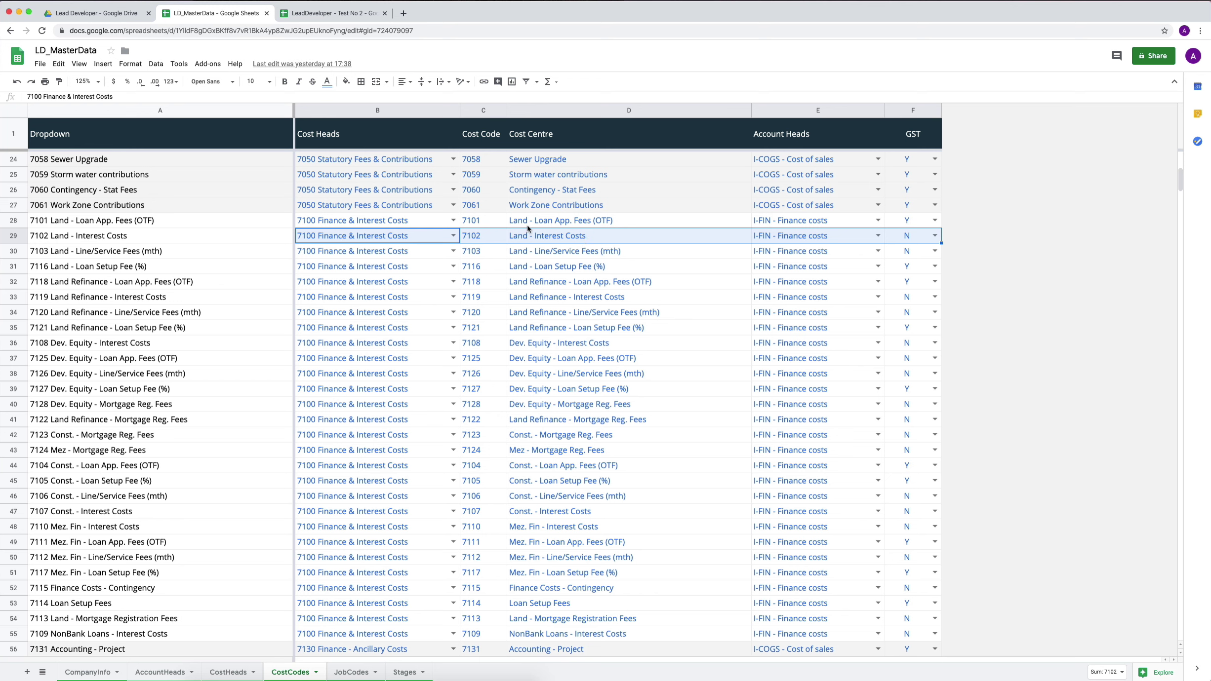
left_click_drag(524, 218, 566, 265)
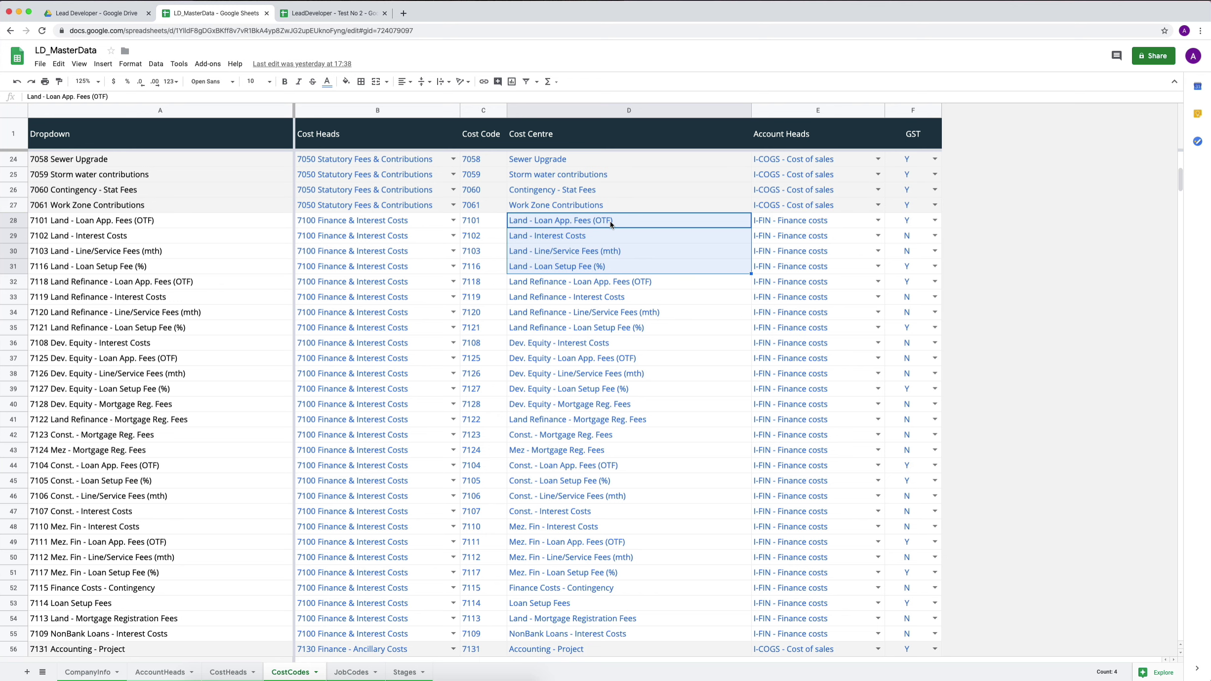
- Select the four land loan cost centres D28:D31, mapped to I-FIN - Finance costs
left_click(566, 237)
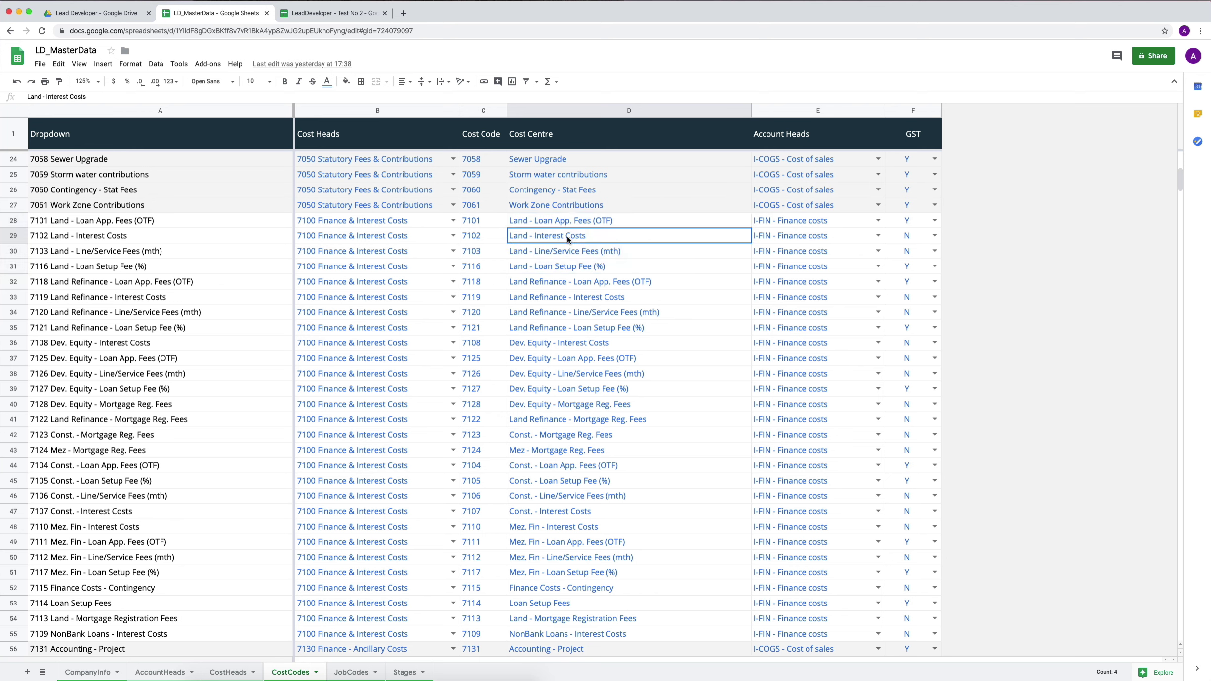
left_click(625, 267)
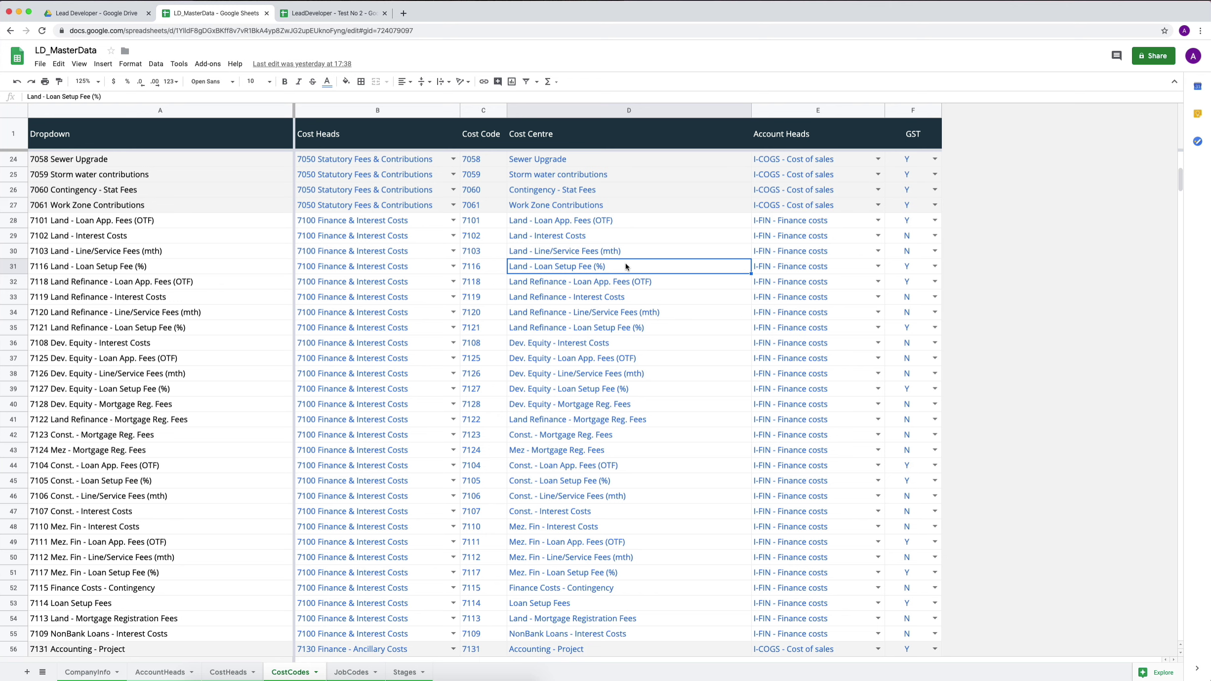
left_click_drag(596, 217, 584, 266)
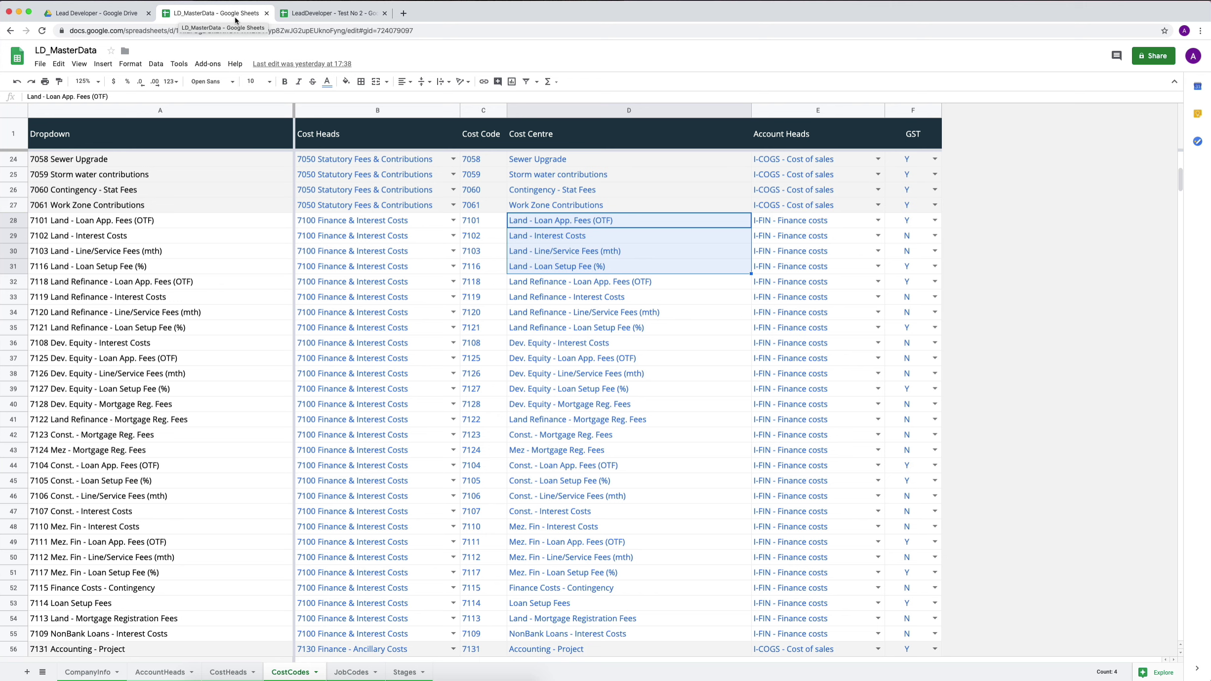
- Back on the Finance sheet, confirm Principal & Interest in B18 and run LeadDeveloper's Save And Refresh
left_click(315, 20)
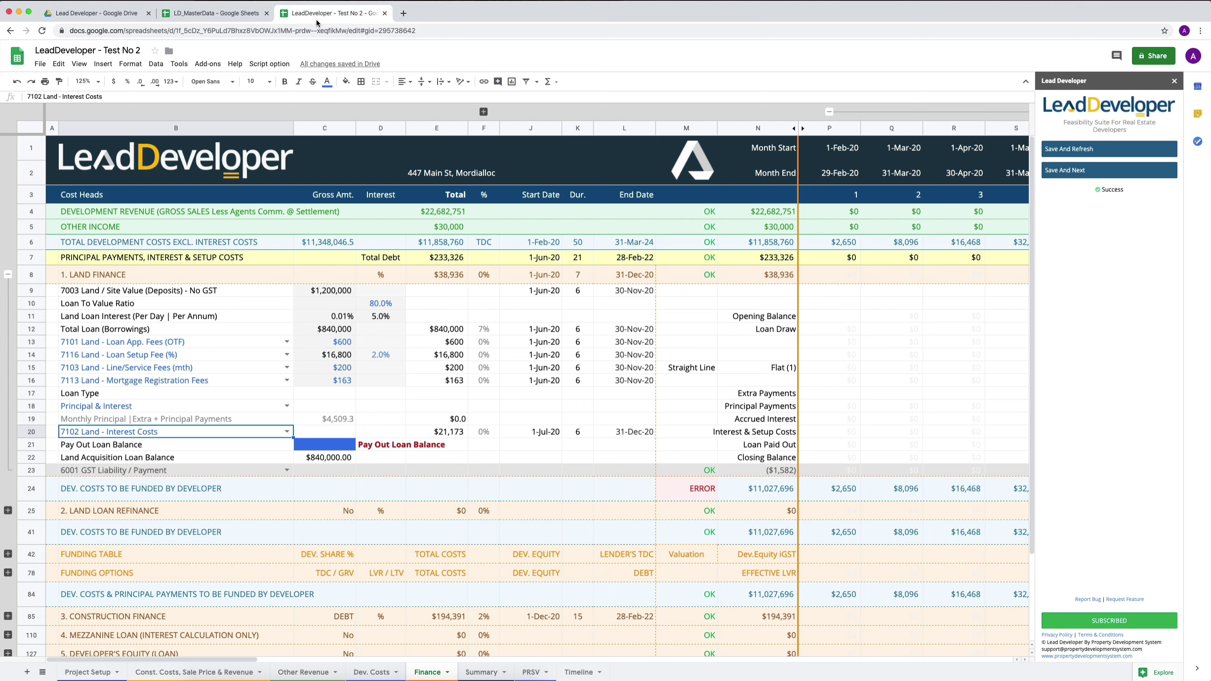
left_click(240, 19)
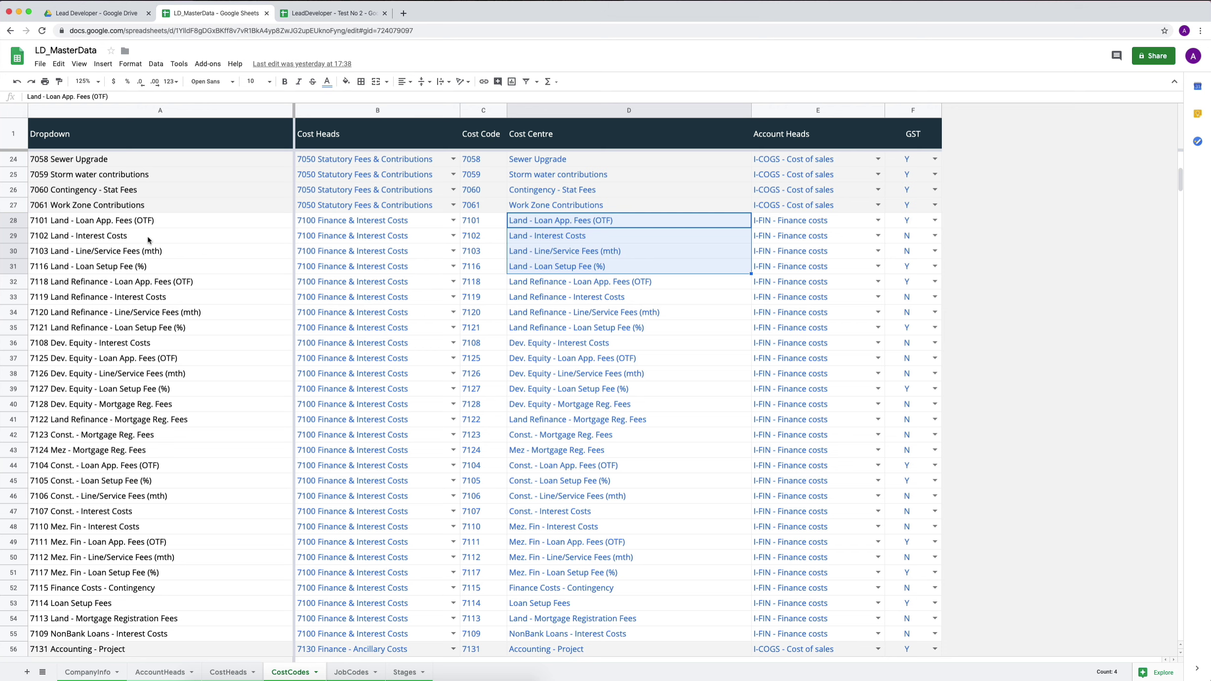
left_click(339, 20)
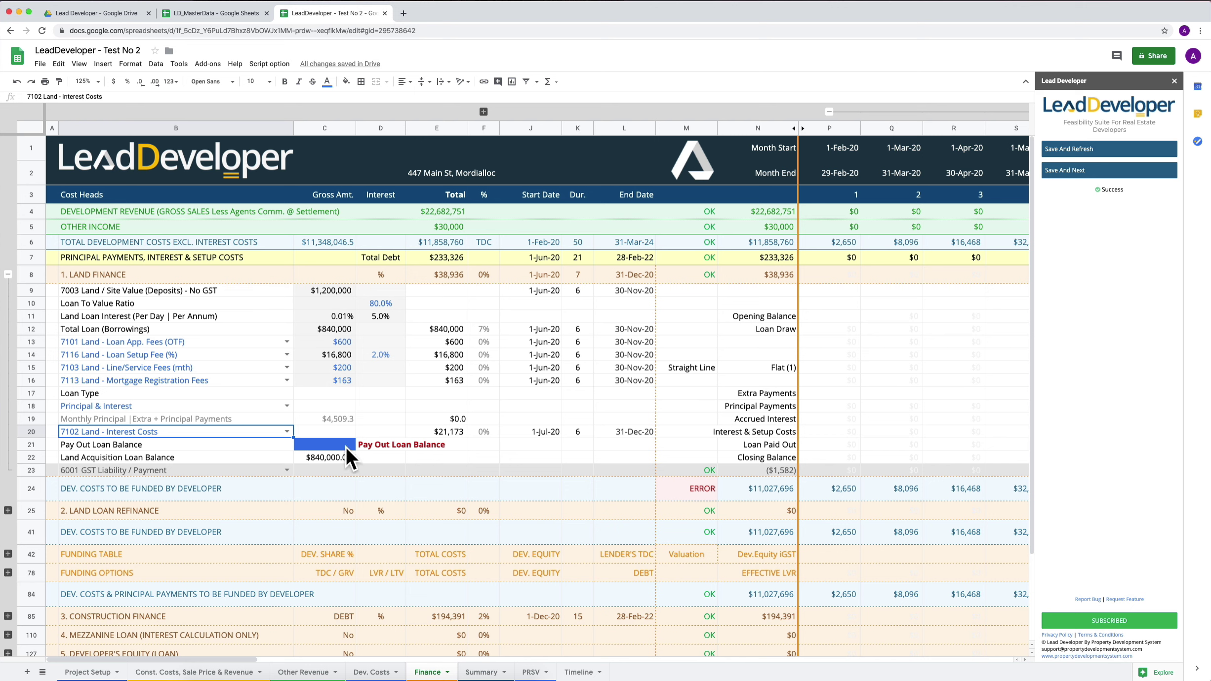
left_click(92, 407)
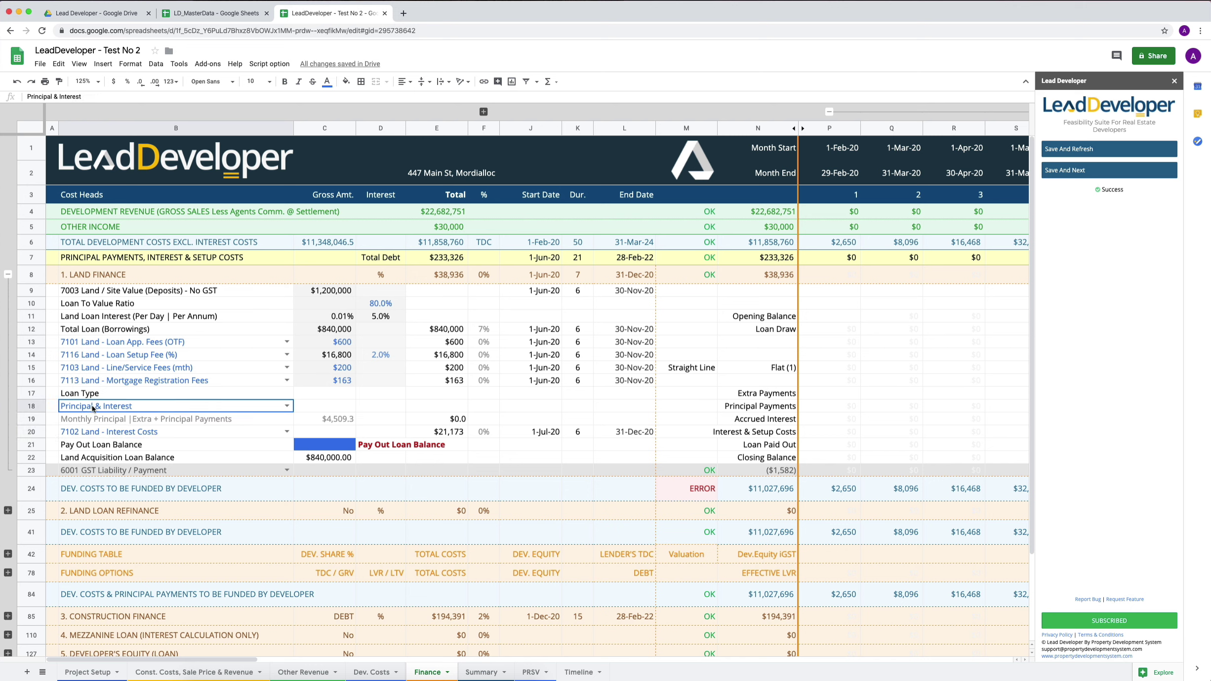
left_click(84, 431)
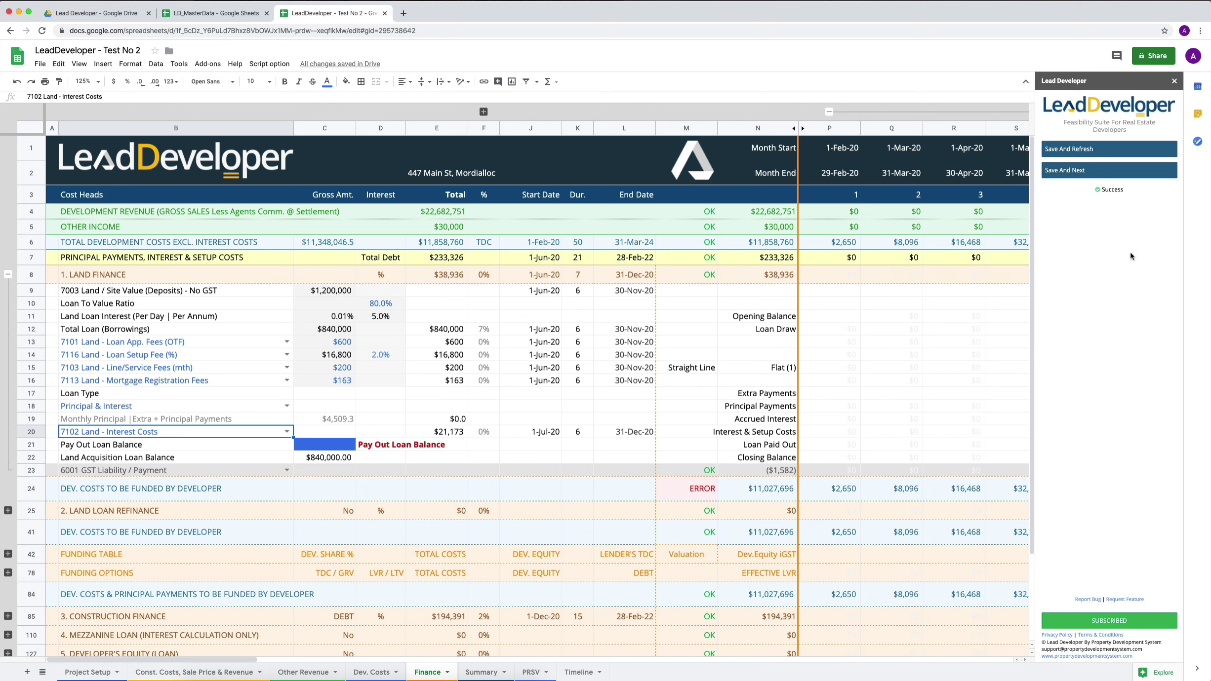
left_click(1078, 147)
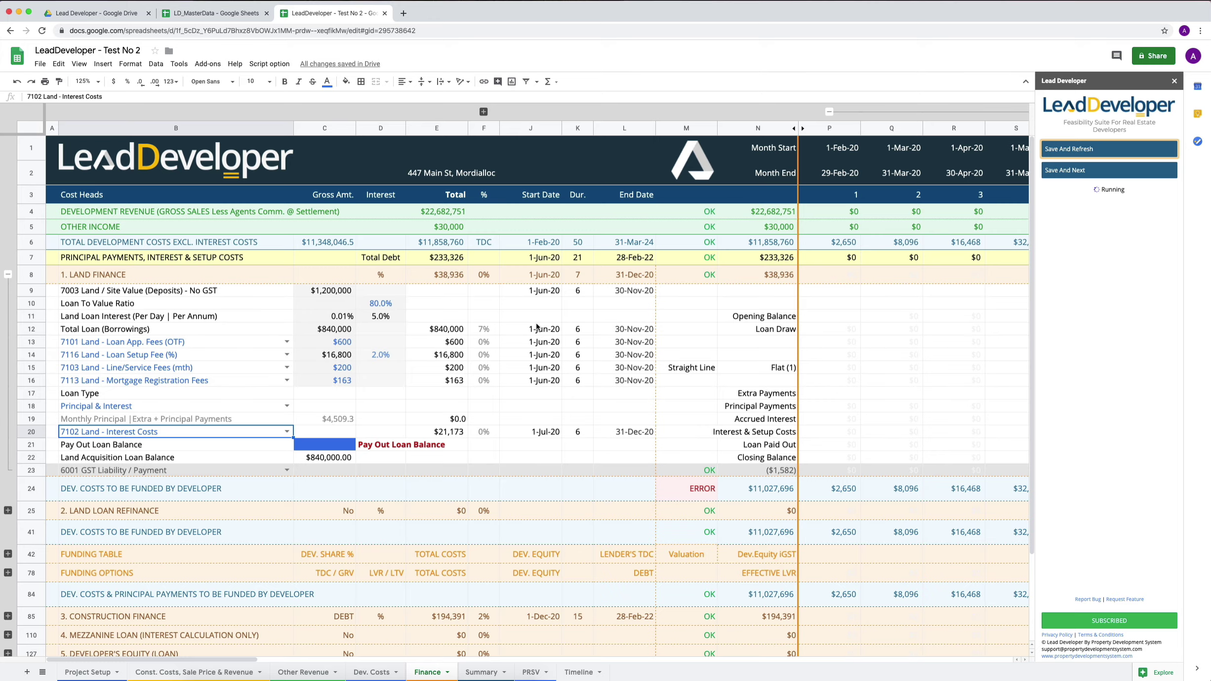
- Wait for the refresh to succeed, raising the land loan to $960,000 with $24,127 interest
scroll(536, 323, "right", 10)
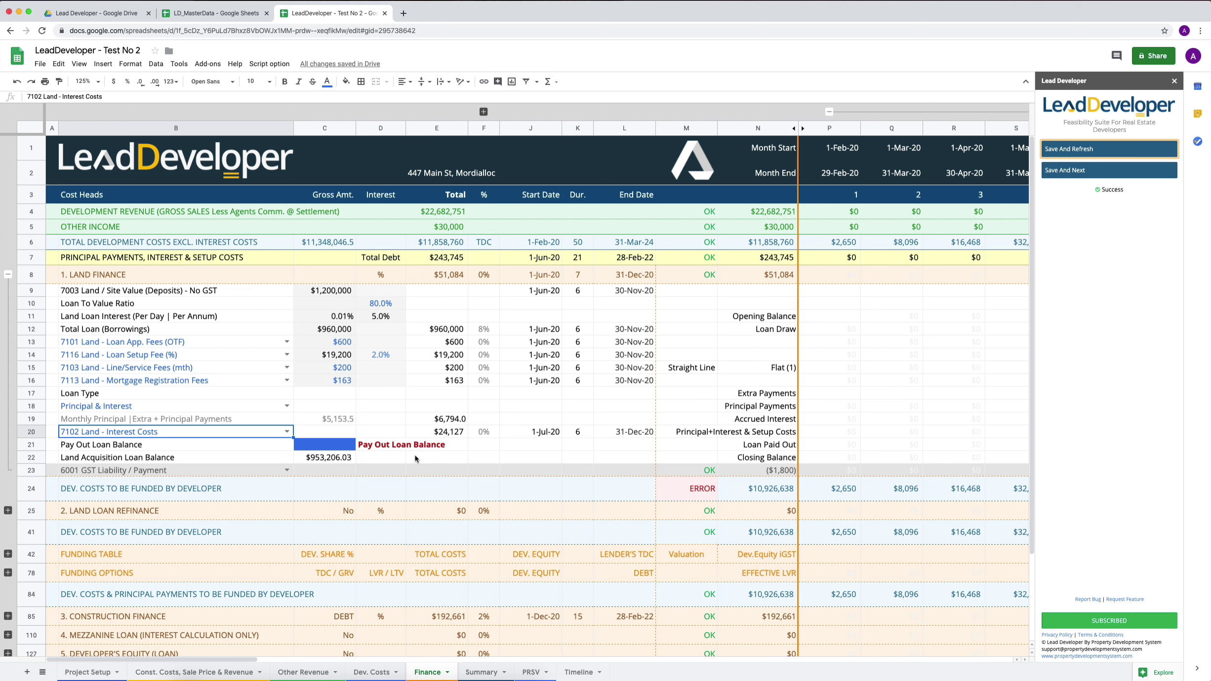
scroll(416, 460, "down", 3)
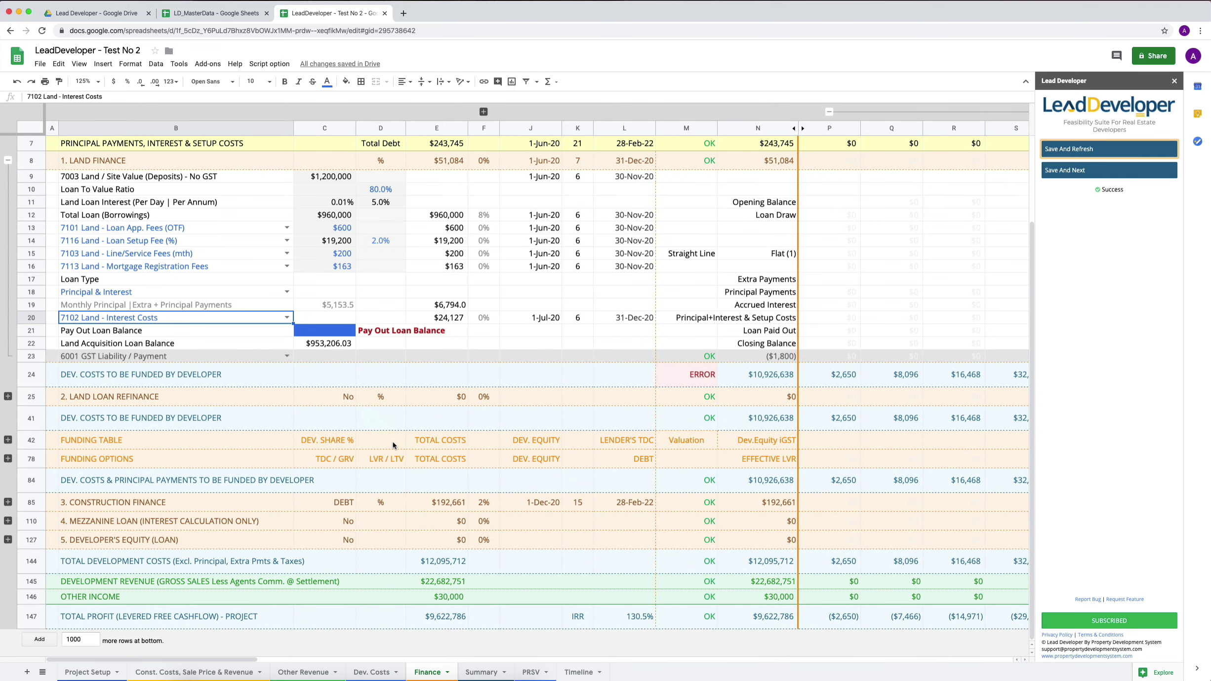
scroll(393, 443, "up", 3)
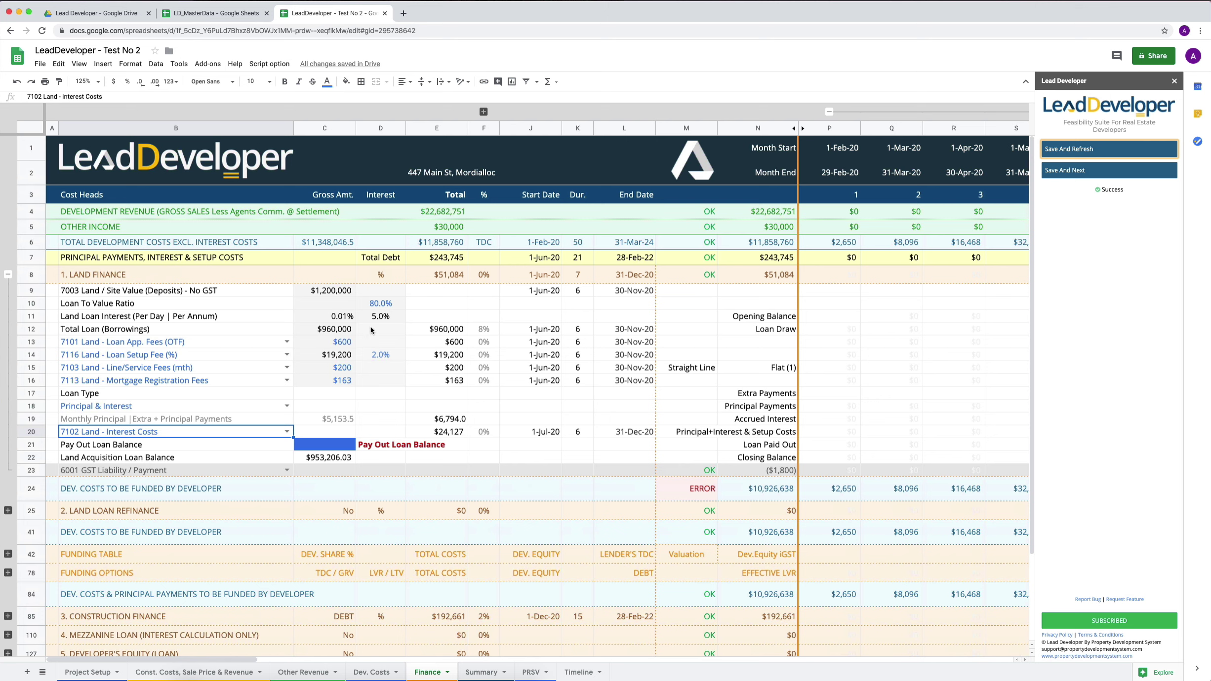
scroll(376, 365, "right", 5)
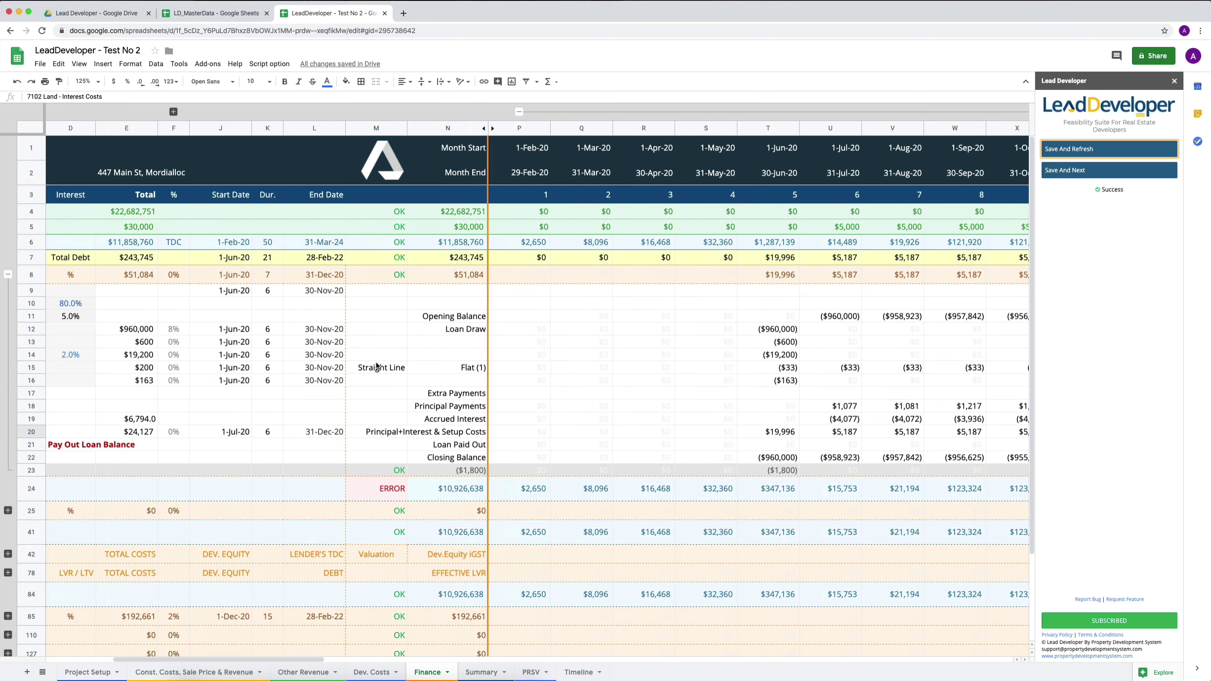
scroll(376, 365, "left", 5)
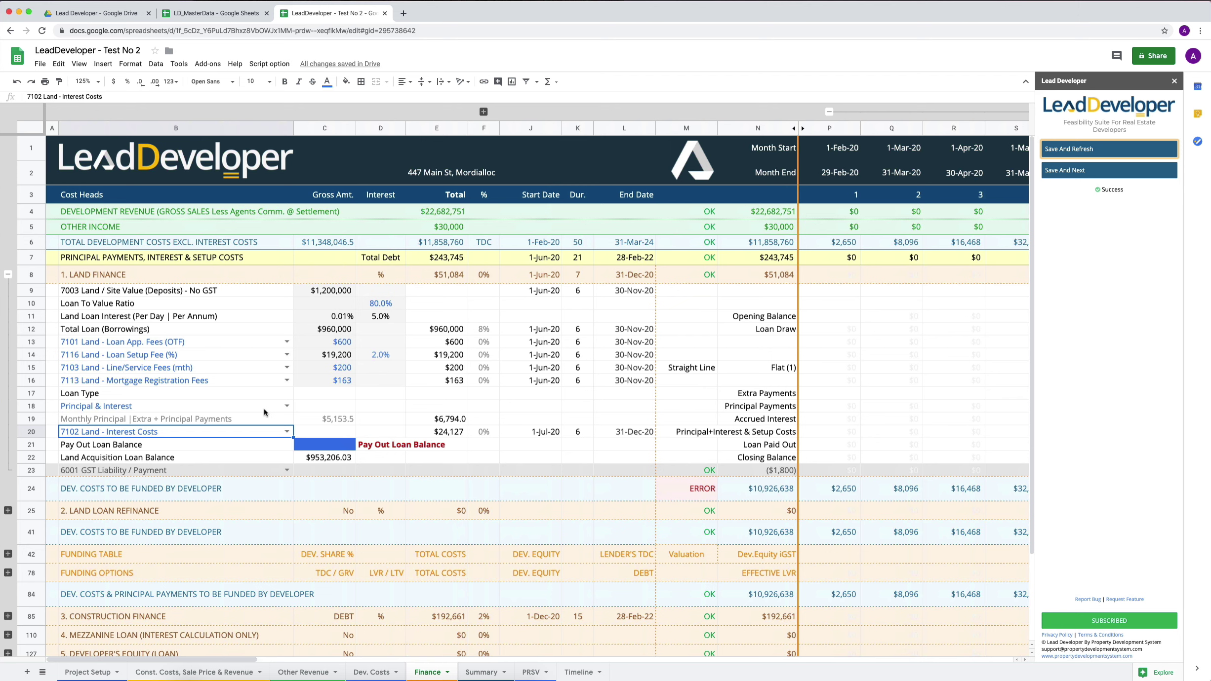
scroll(468, 406, "right", 10)
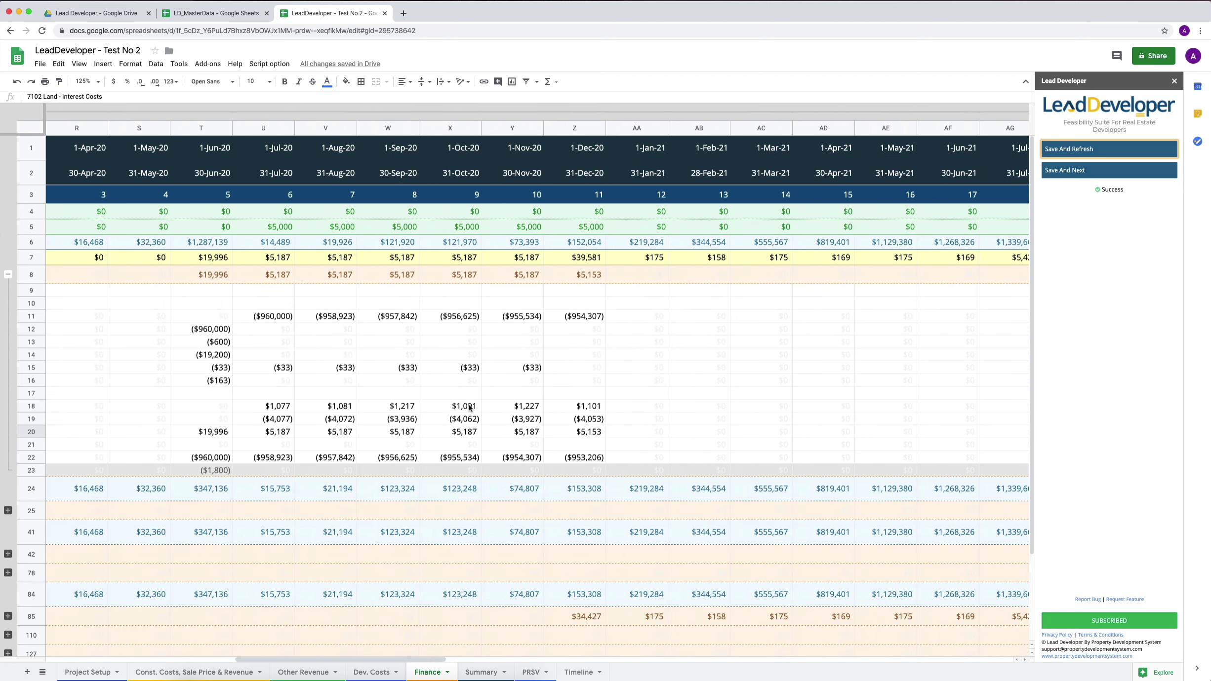
scroll(468, 407, "left", 5)
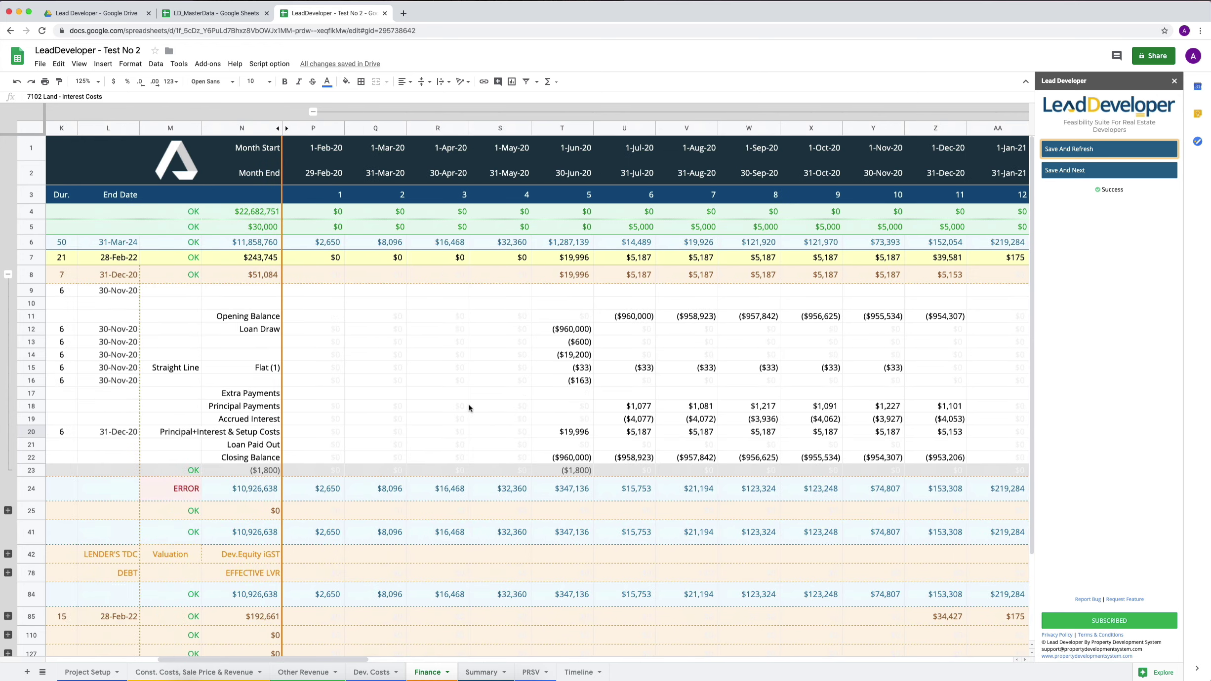
left_click(242, 408)
left_click_drag(242, 411, 514, 406)
key("shift+Right")
key("shift+Right")
key("shift+Right")
key("shift+Right")
key("shift+Right")
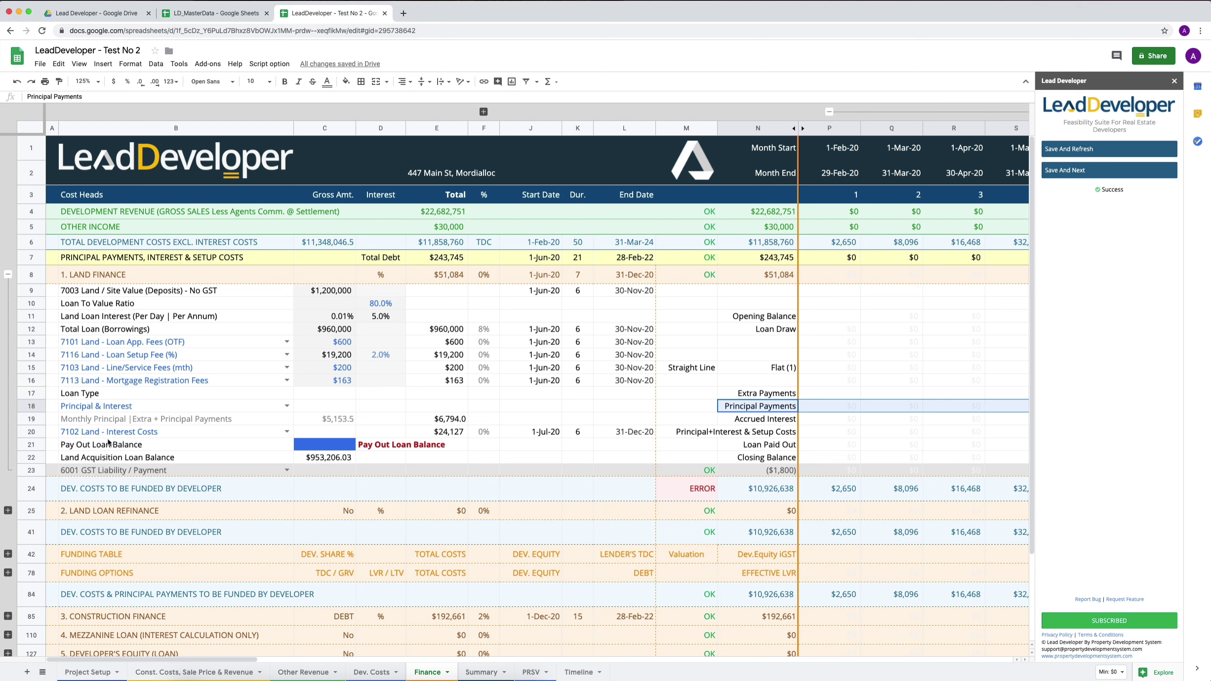
left_click(99, 432)
left_click(101, 408)
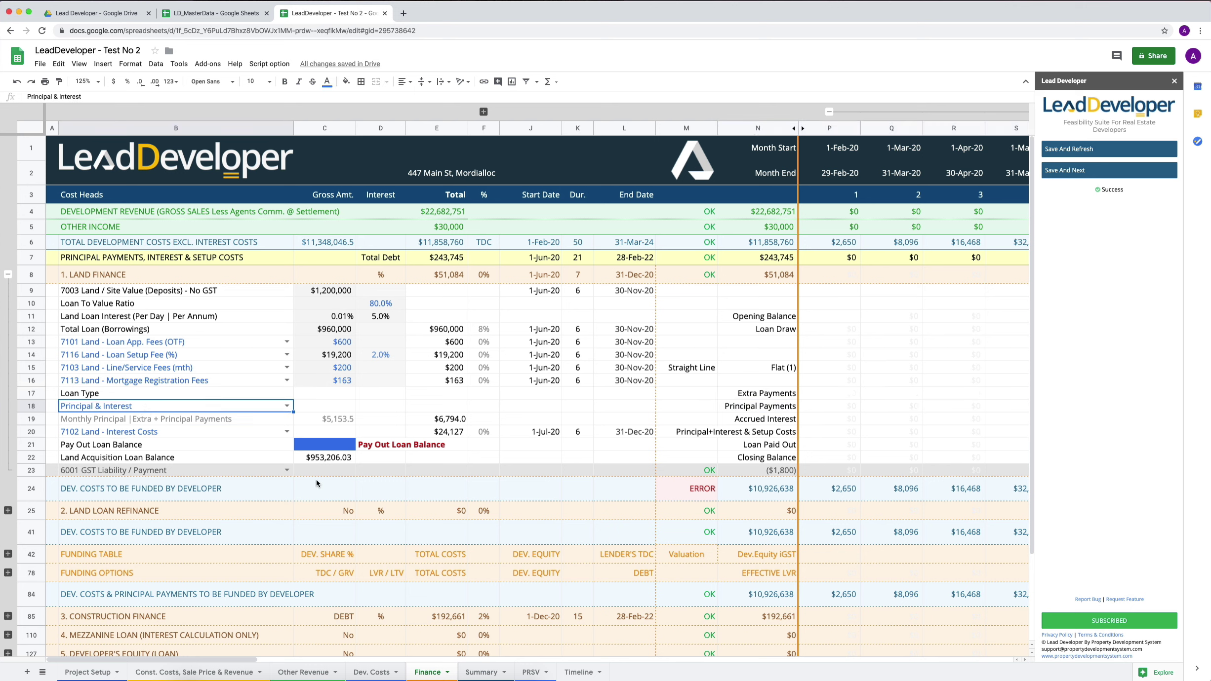
left_click(346, 458)
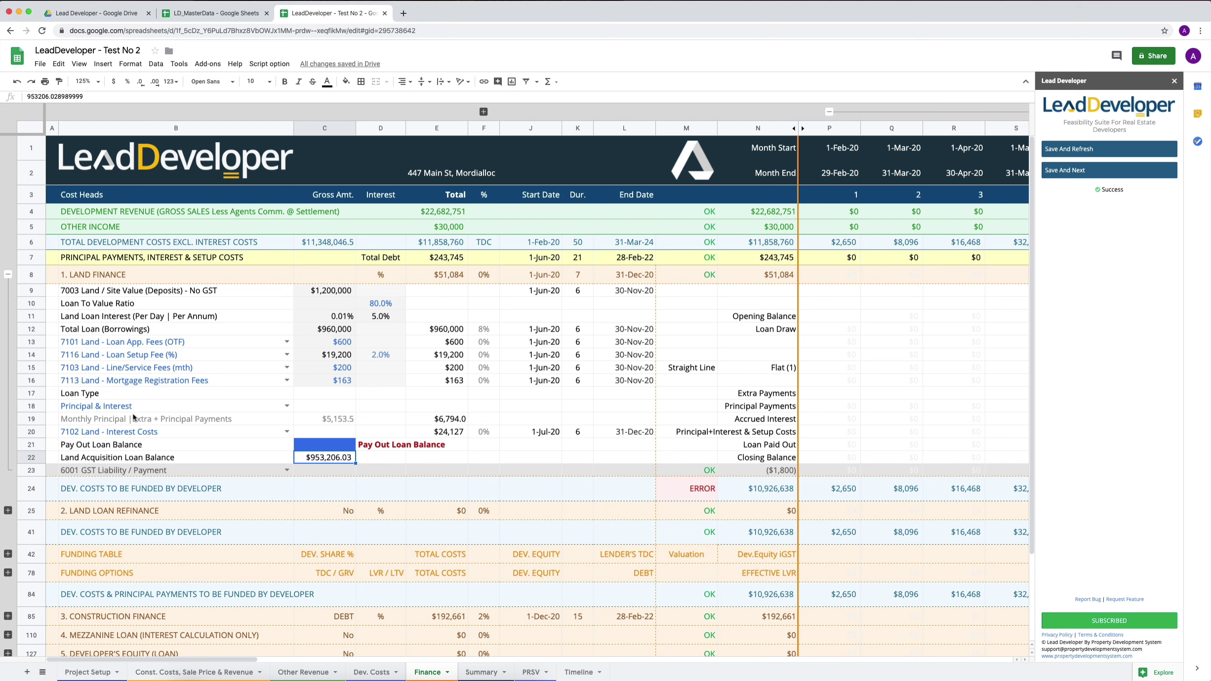
- Change the land loan type in B18 from Principal & Interest to Interest Only
left_click(156, 410)
left_click(286, 406)
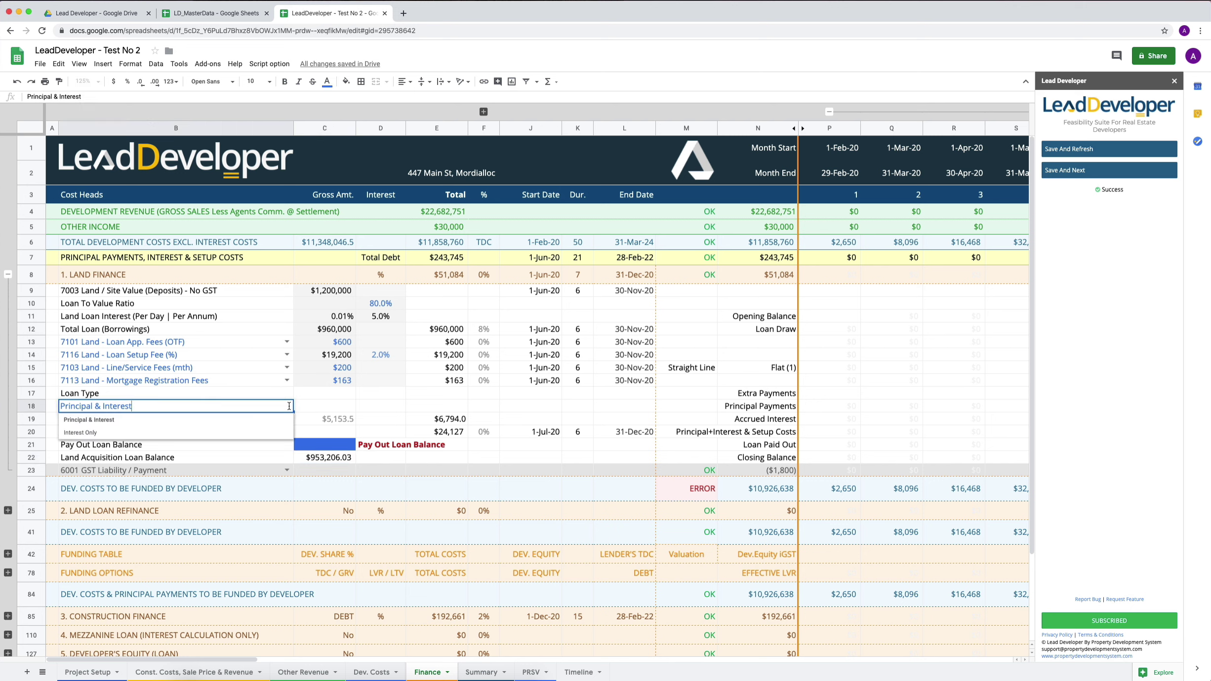
left_click(136, 433)
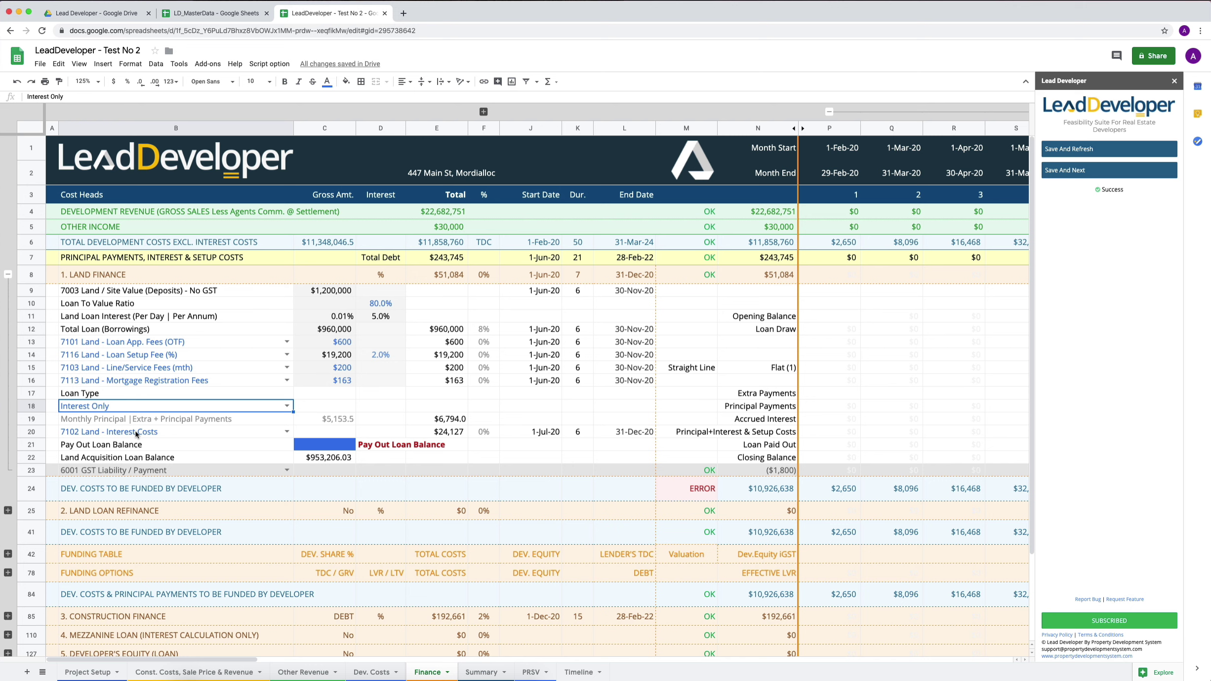
- Save and refresh the model under Interest Only, then check the 80% loan-to-value ratio in D10
left_click(1074, 153)
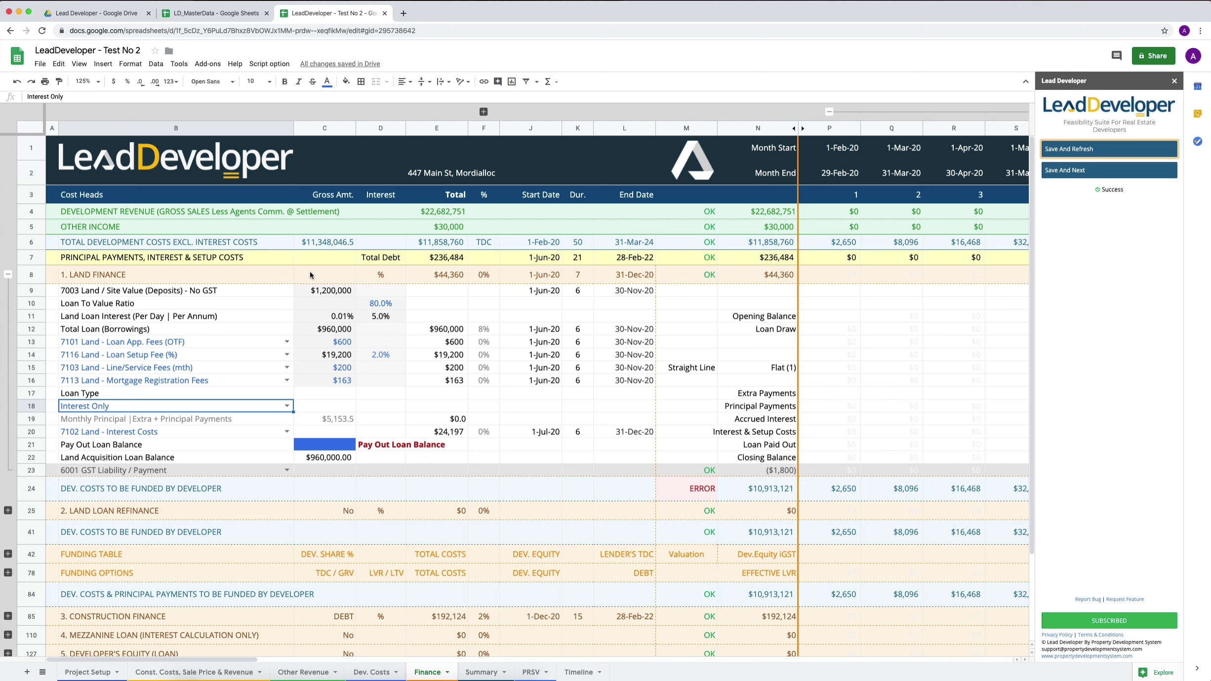
left_click(377, 305)
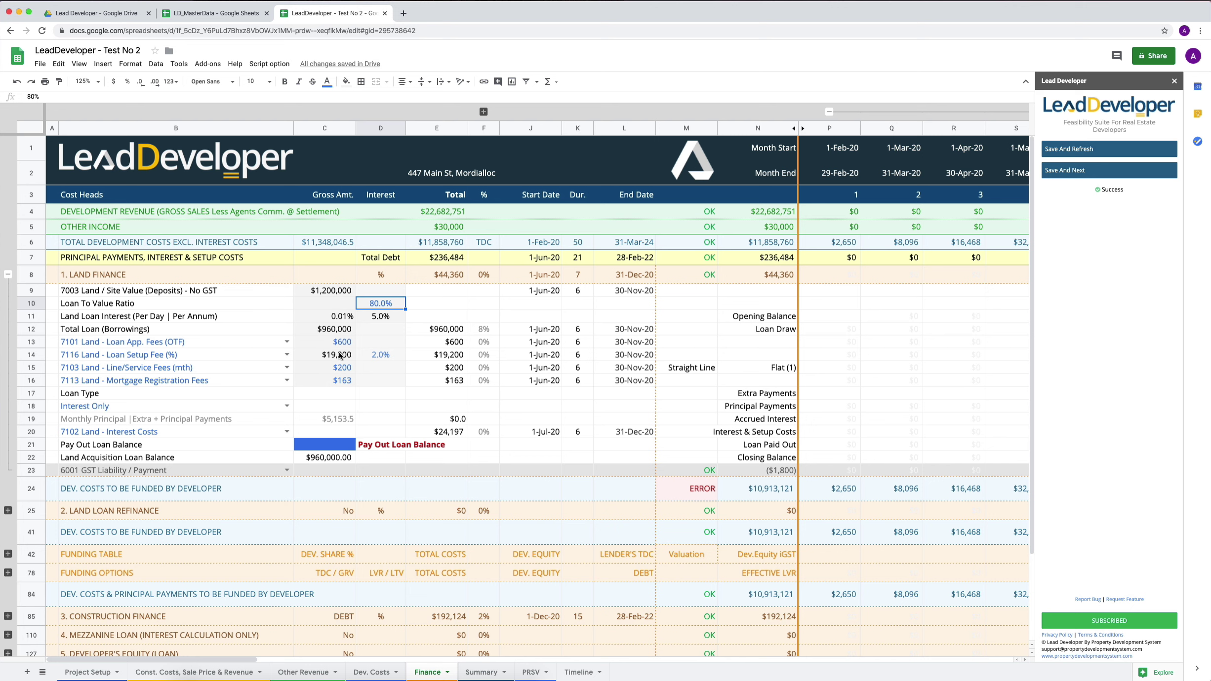
- After checking the ERROR in M24, enter 960000 as the Pay Out Loan Balance in C21
left_click(699, 496)
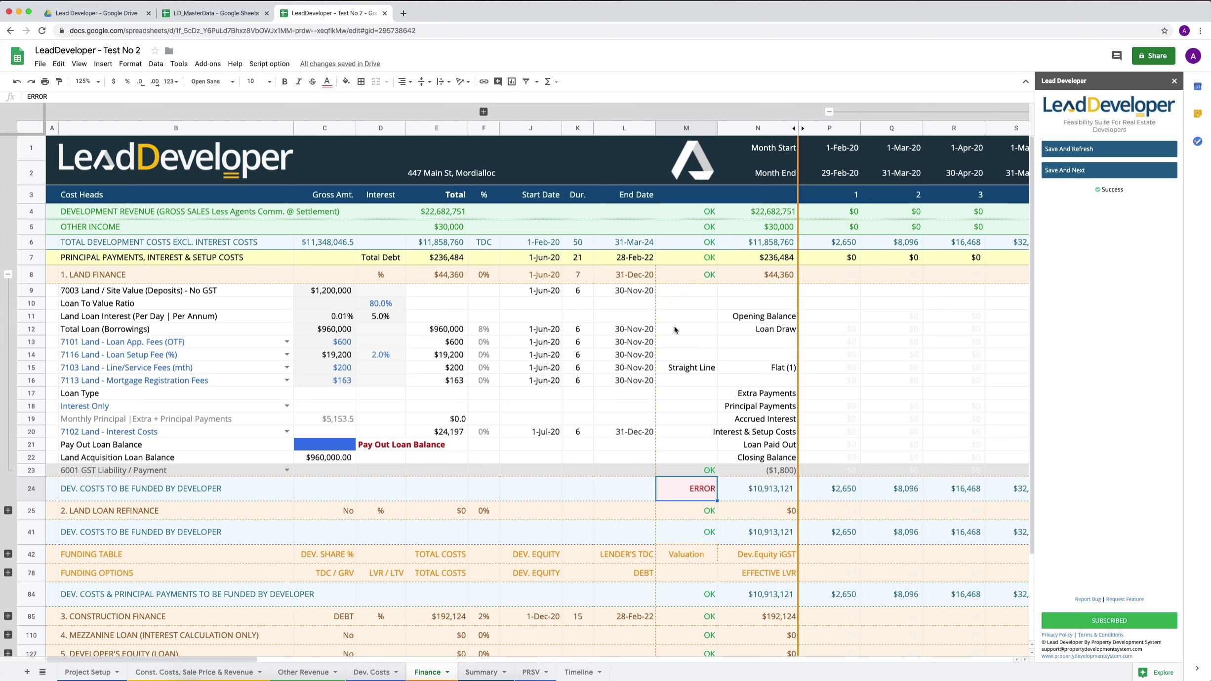
left_click(319, 443)
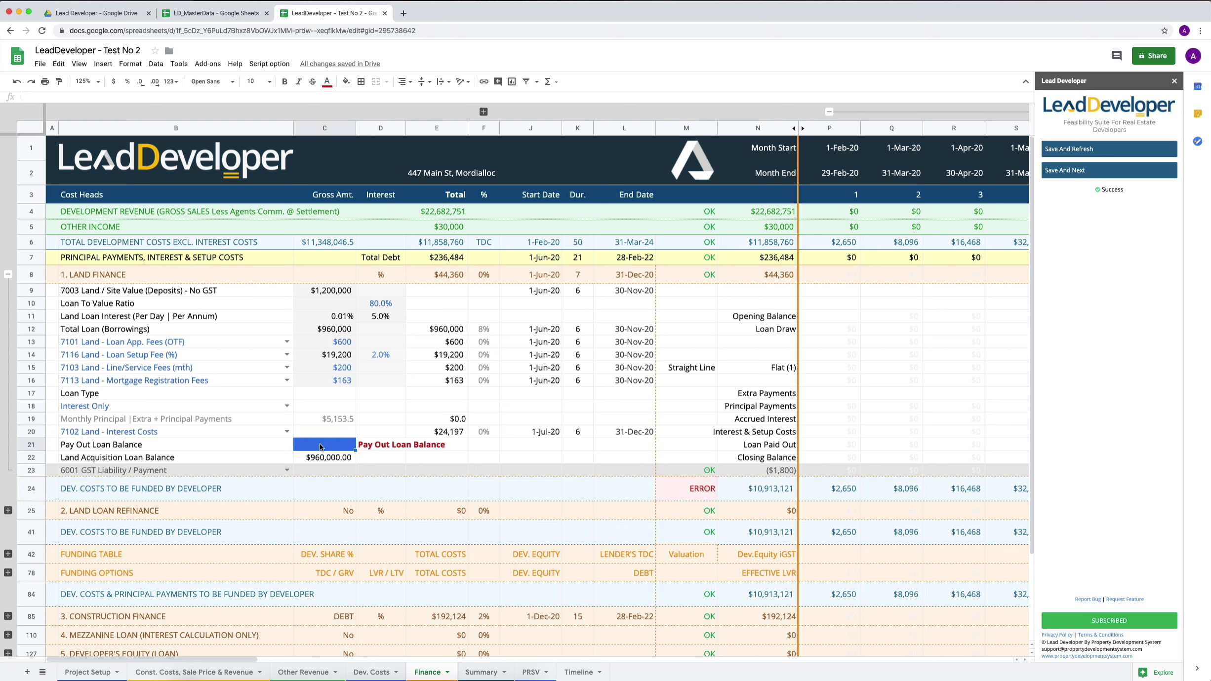
type("960000")
key("Return")
key("Up")
scroll(518, 385, "right", 5)
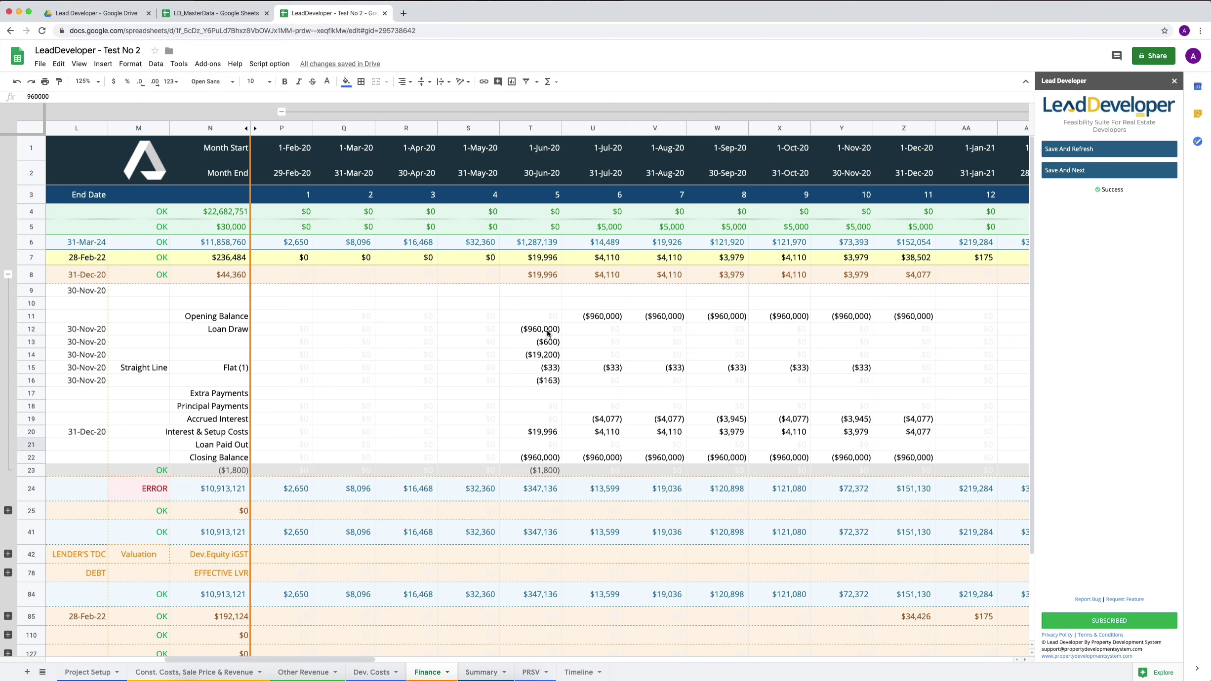
left_click(617, 420)
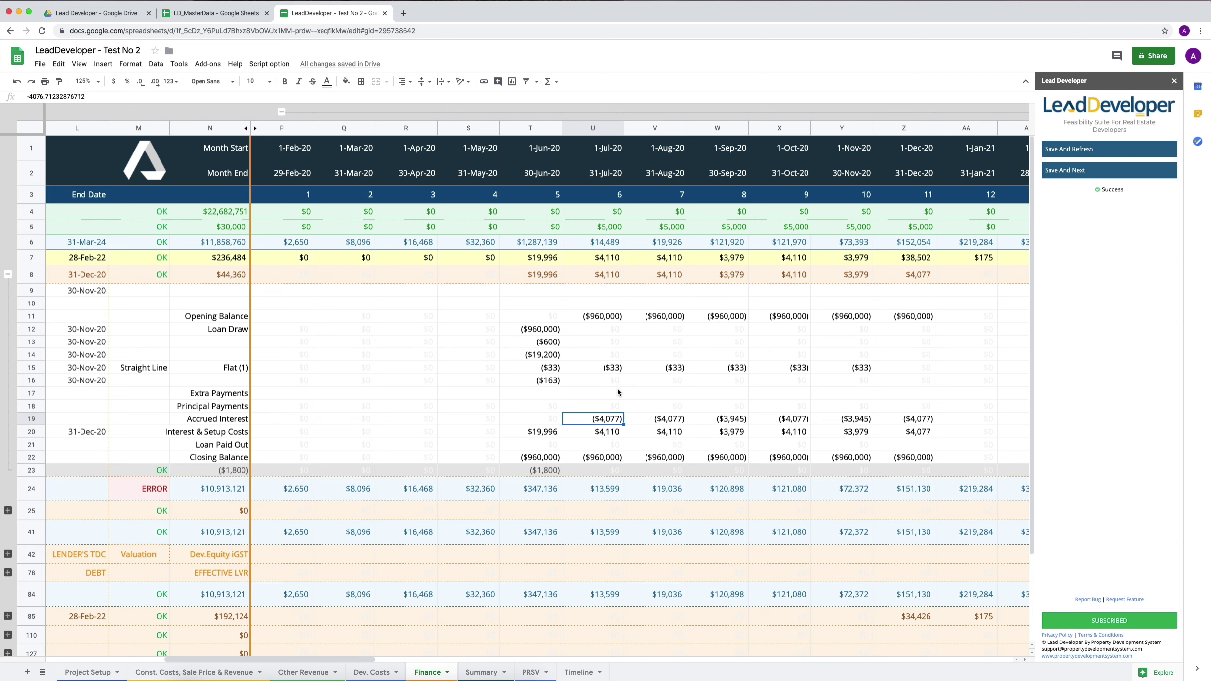
scroll(618, 387, "left", 10)
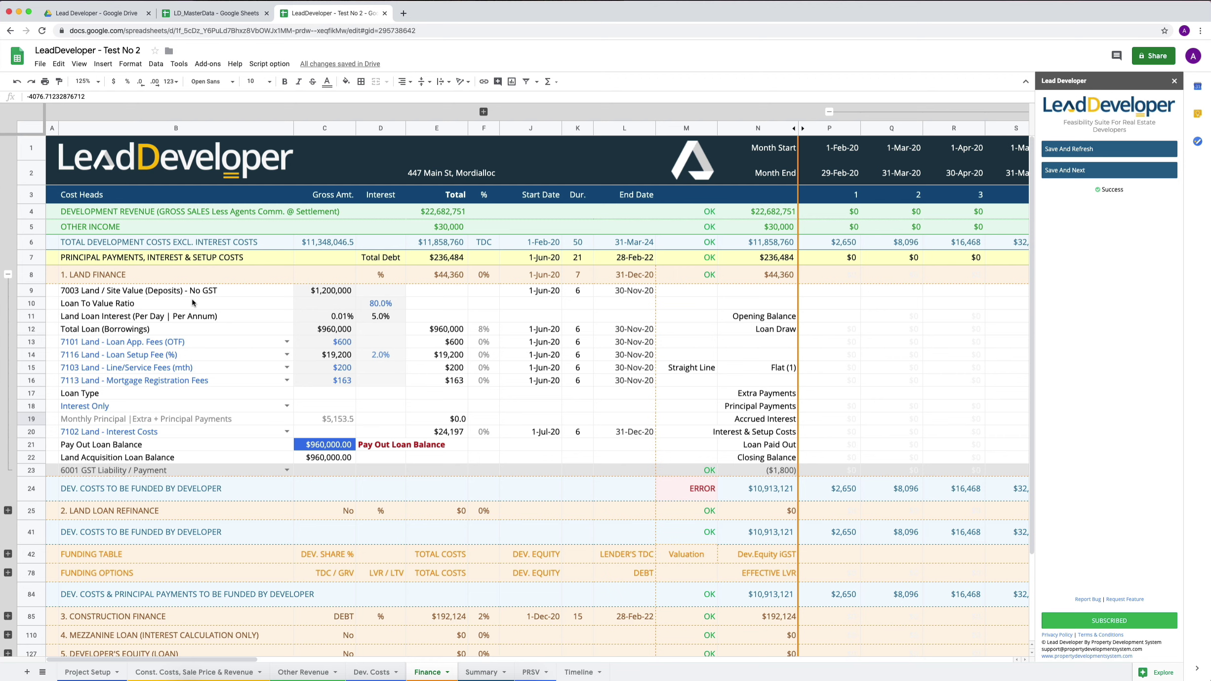
- Review the Accrued Interest and Loan Paid Out rows across the month columns
left_click(773, 423)
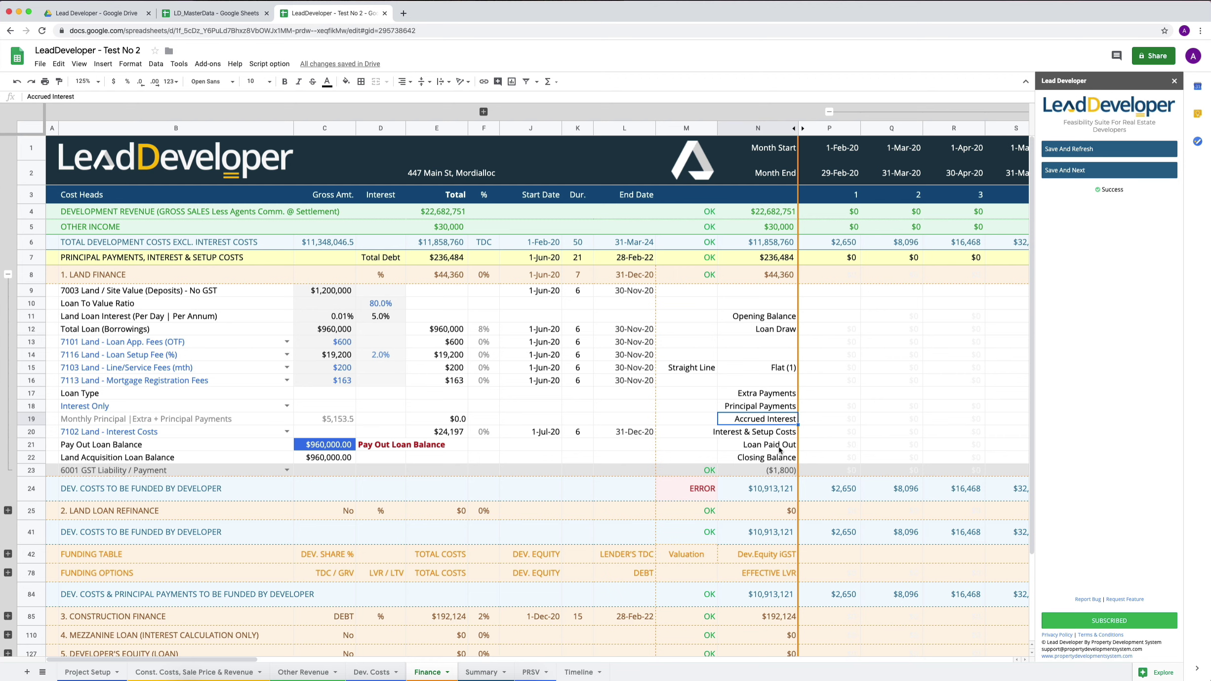
left_click(779, 446)
scroll(779, 450, "right", 5)
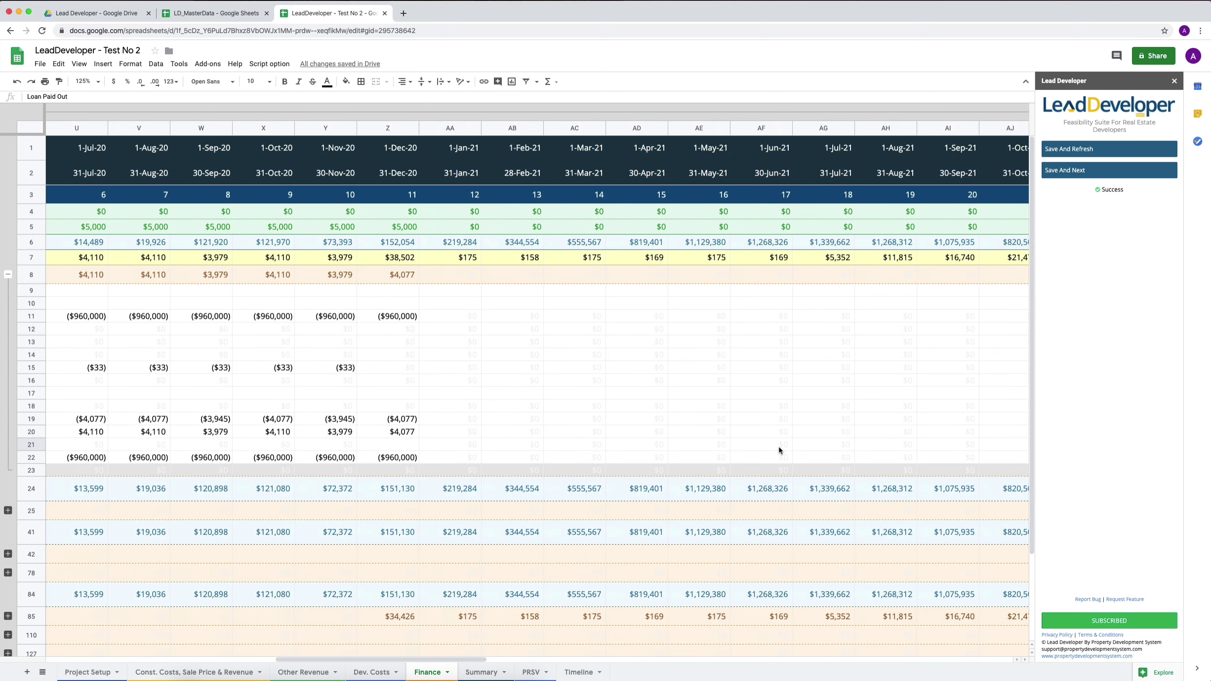
scroll(780, 450, "left", 5)
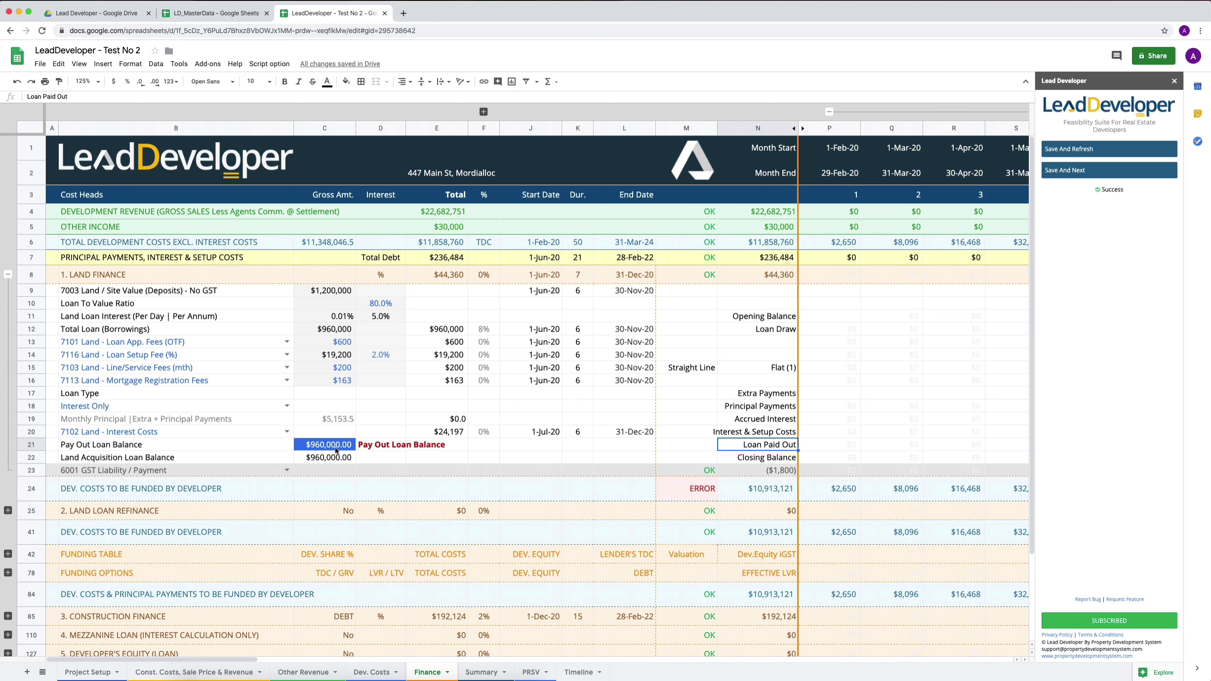
- Recheck the C21 payout amount, save and refresh, and confirm the $0.00 loan balance in C22
left_click(106, 447)
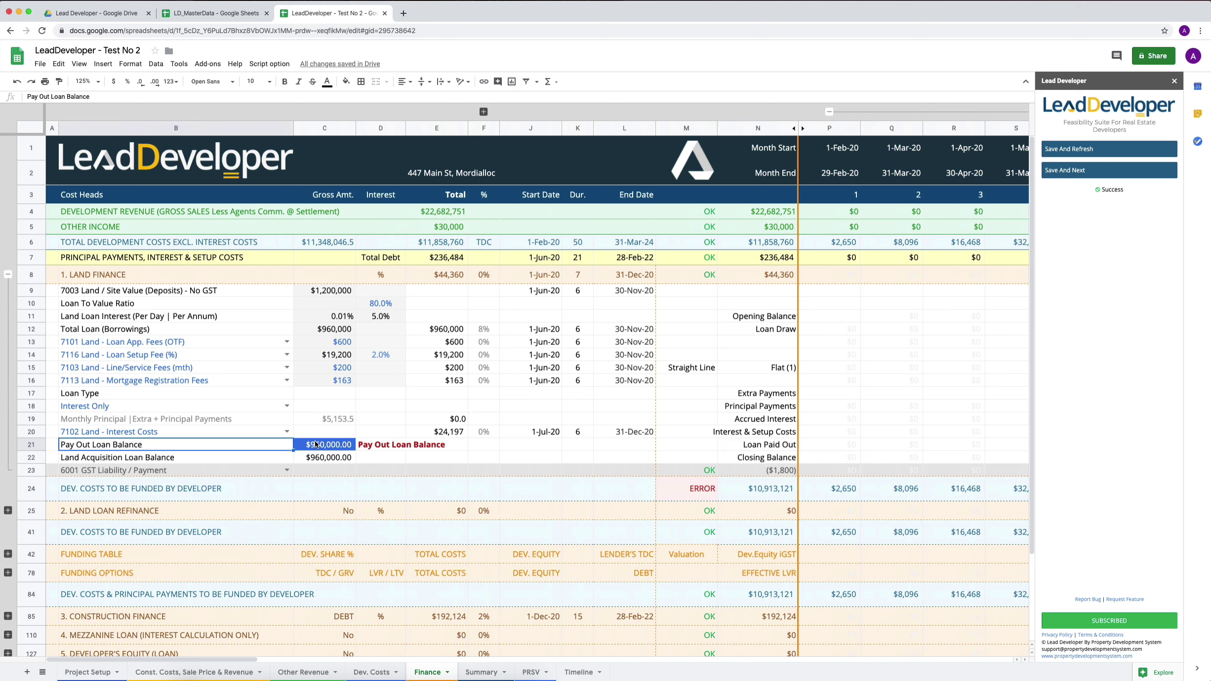
left_click(316, 445)
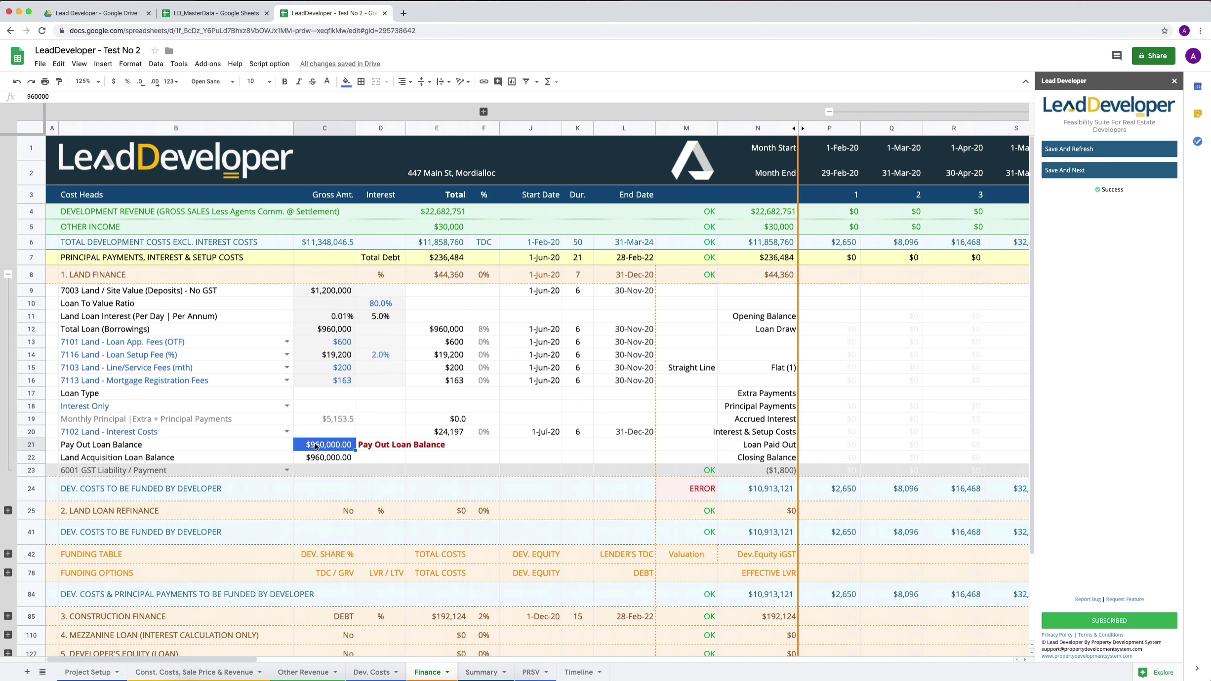
left_click(383, 448)
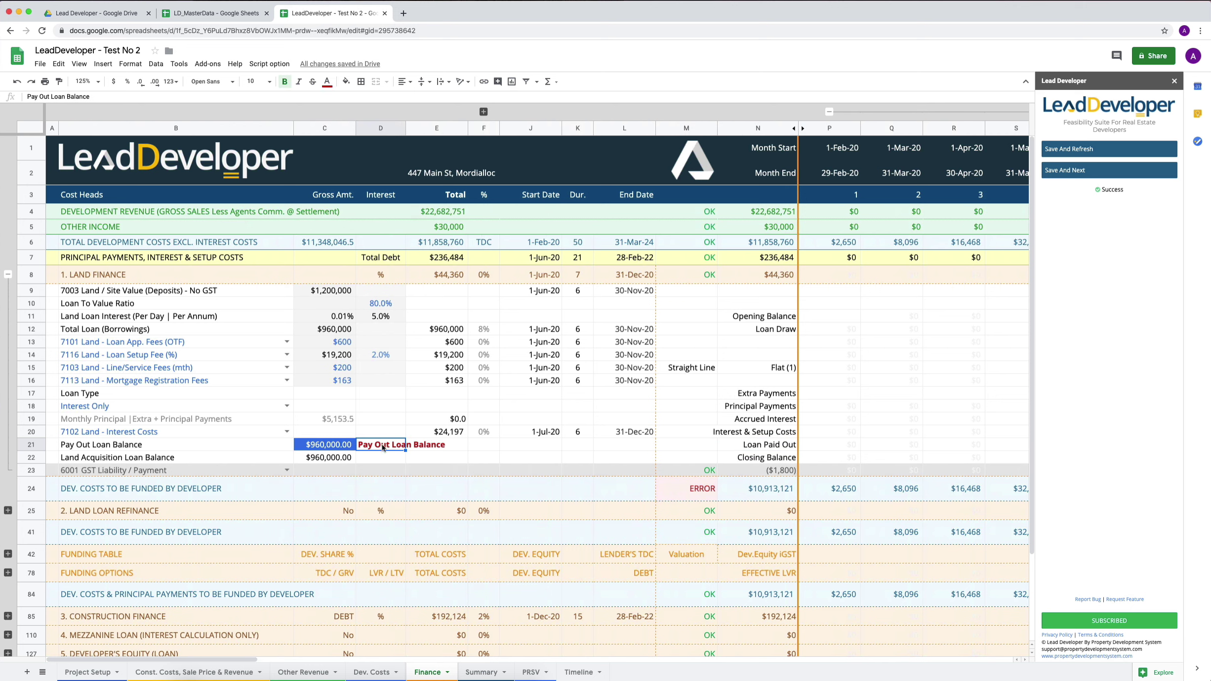
left_click(336, 446)
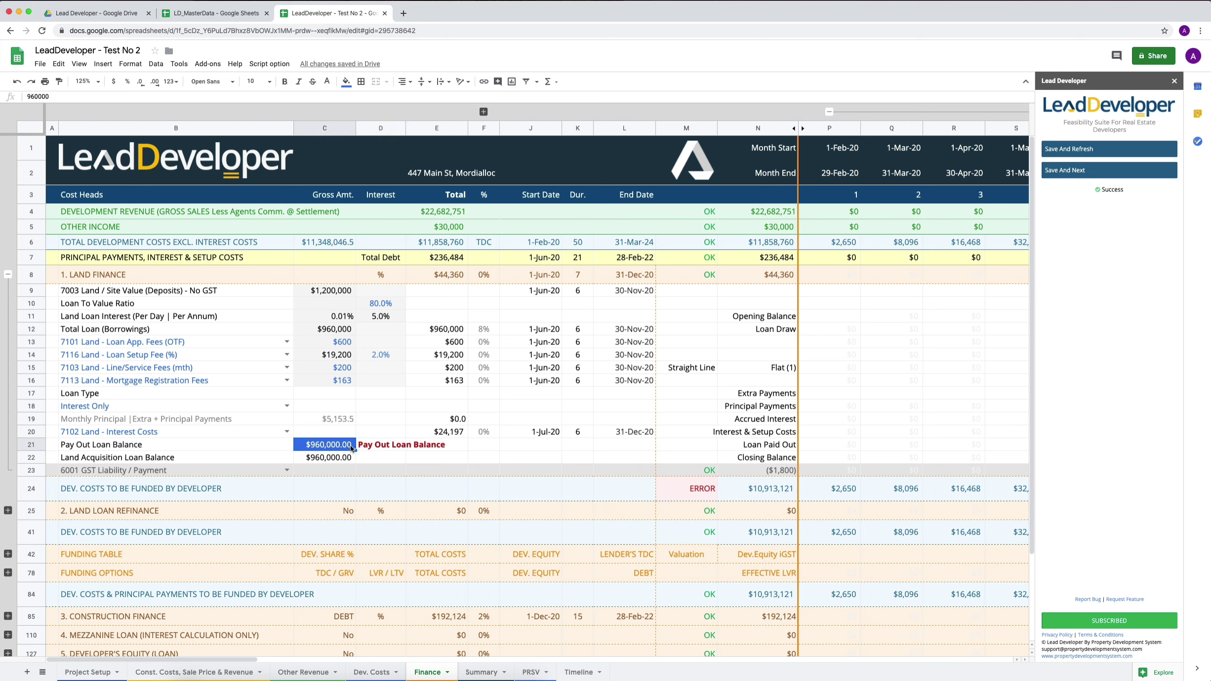
left_click(1082, 155)
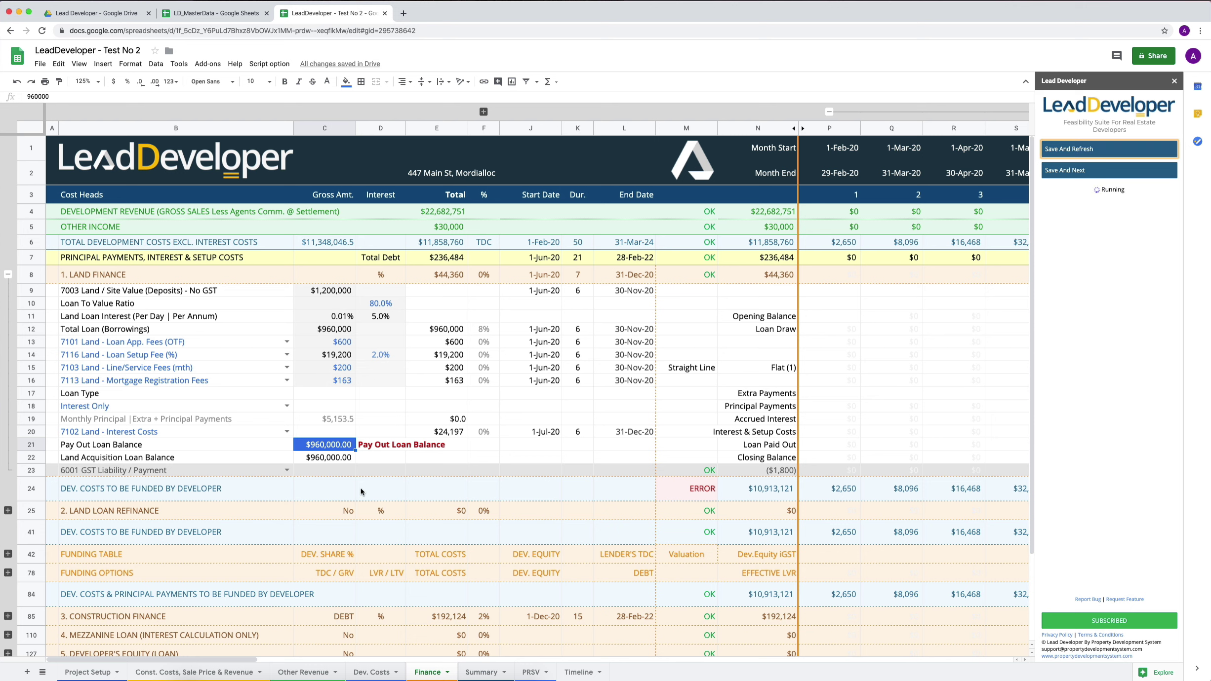
left_click(334, 458)
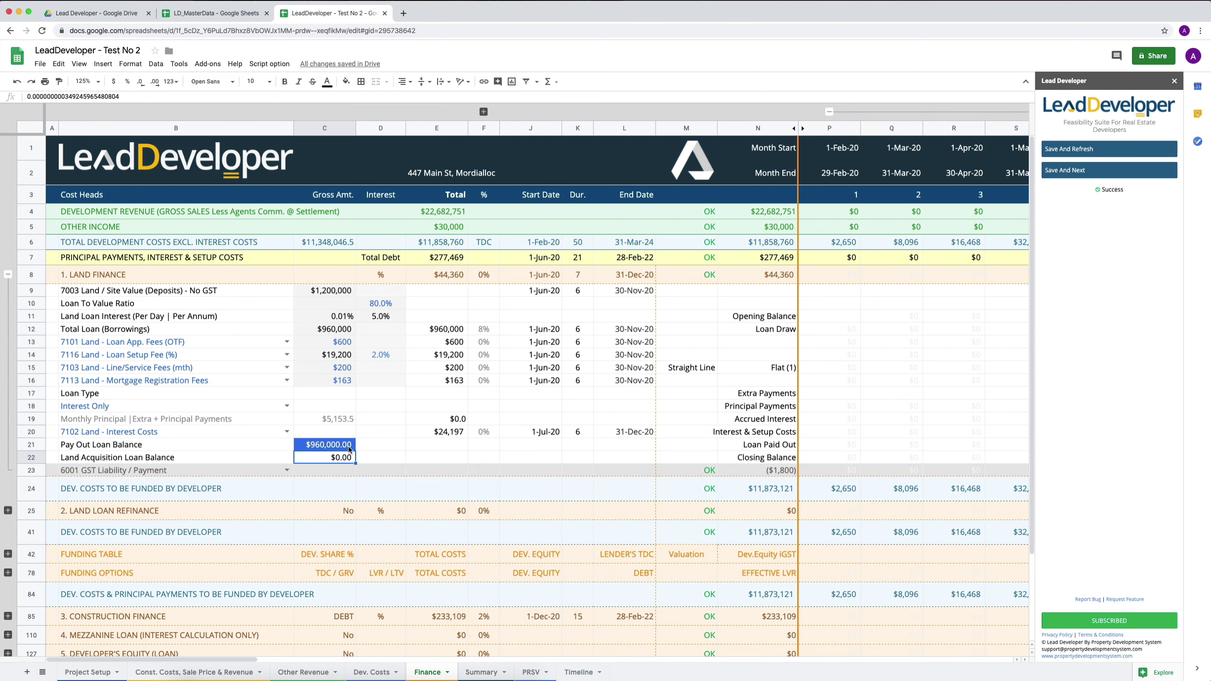
scroll(568, 442, "right", 10)
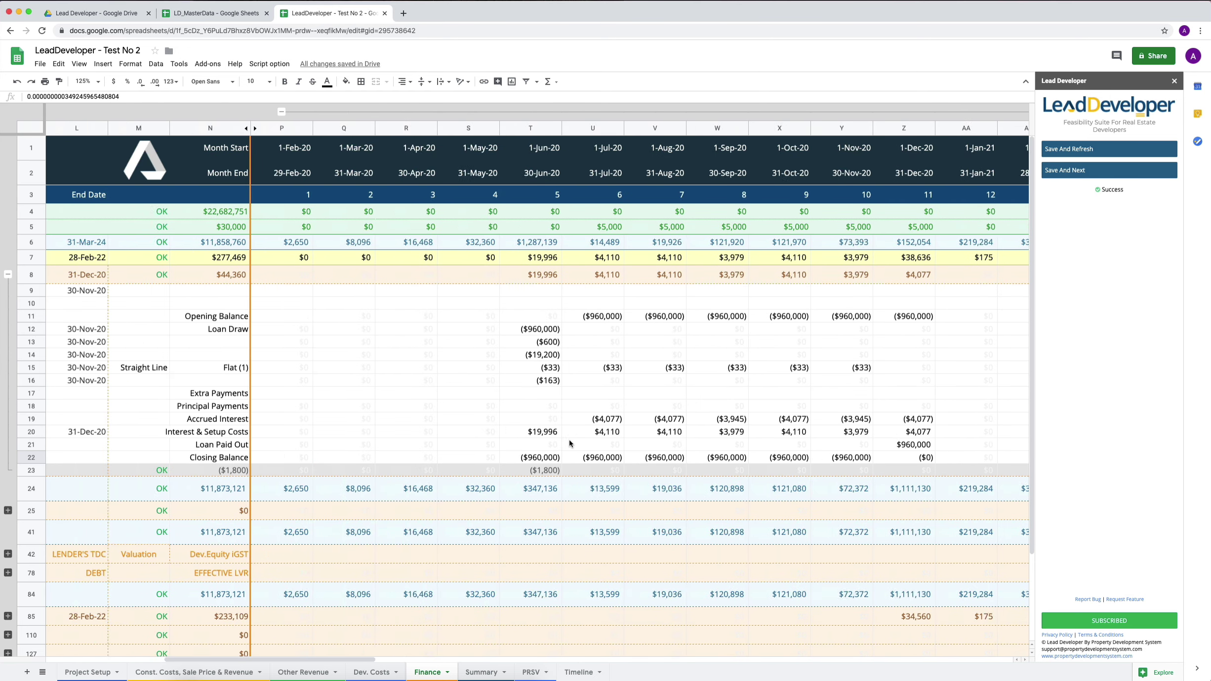
scroll(569, 443, "right", 1)
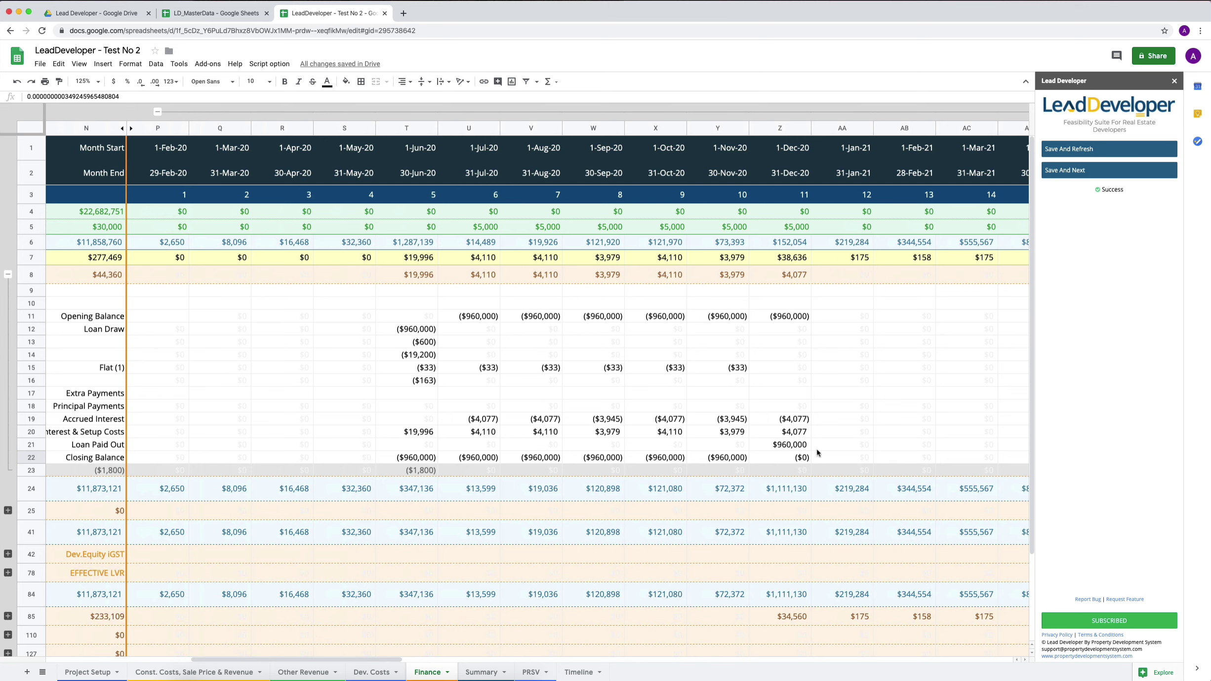
scroll(803, 447, "left", 10)
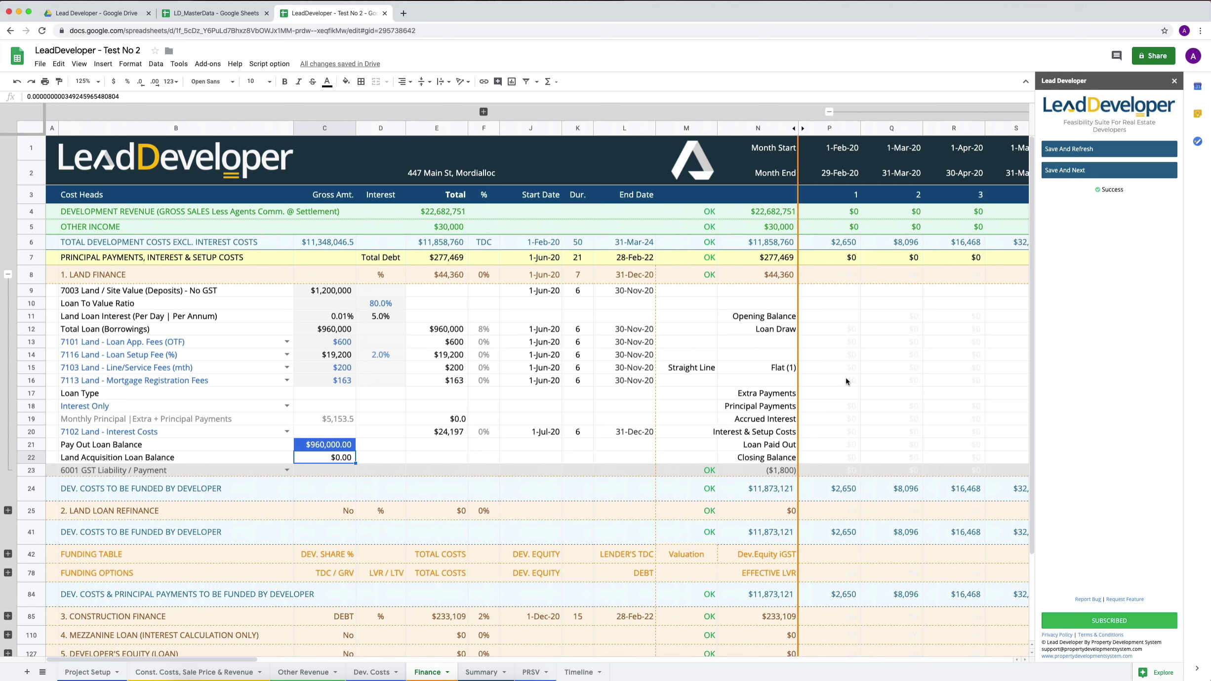
left_click(687, 489)
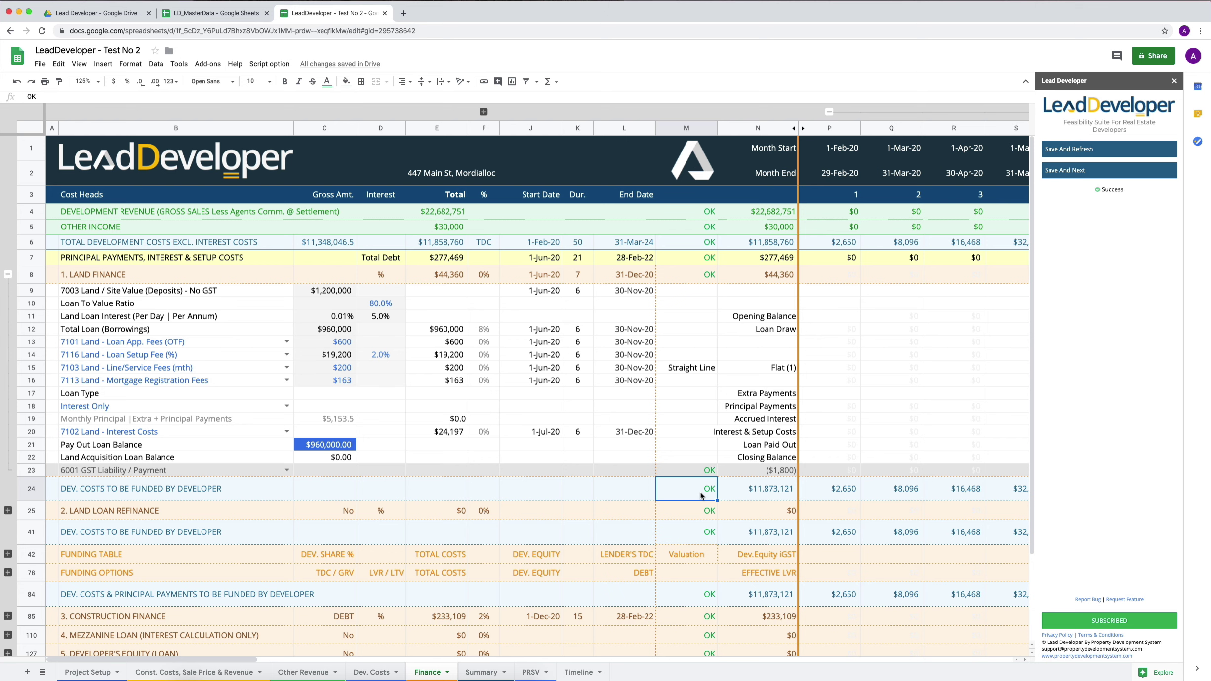
- Collapse Land Finance rows 9–23 so only the 1. LAND FINANCE row shows
scroll(701, 496, "right", 10)
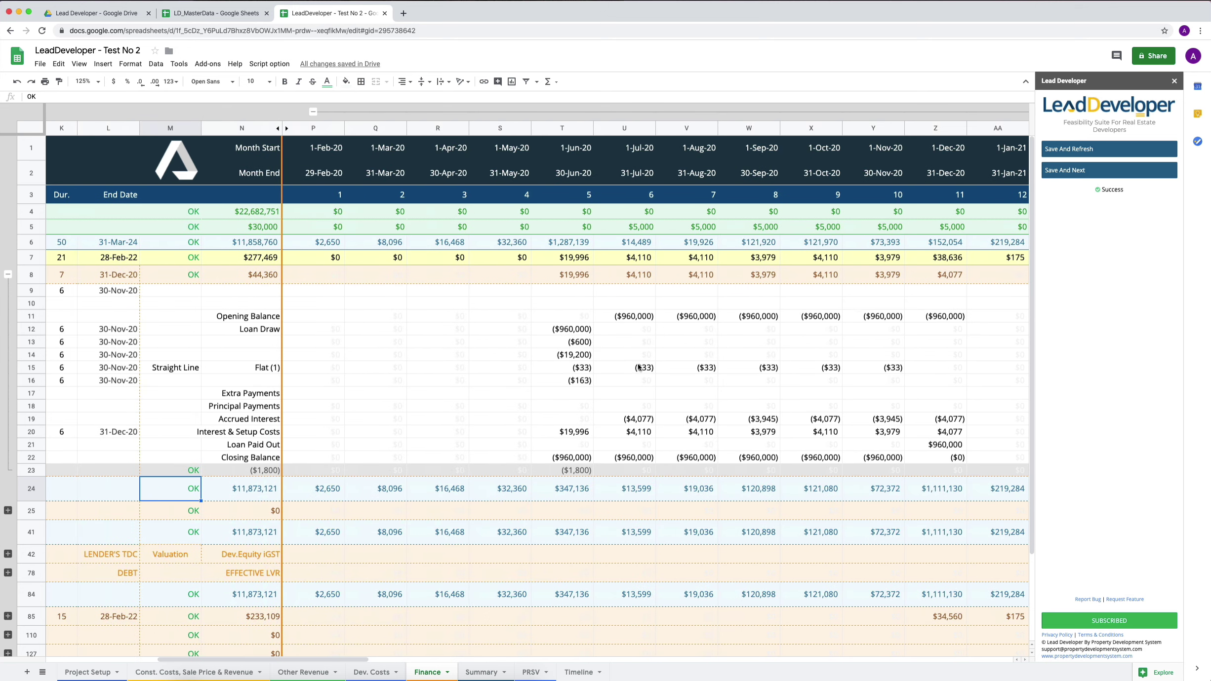
scroll(769, 380, "left", 10)
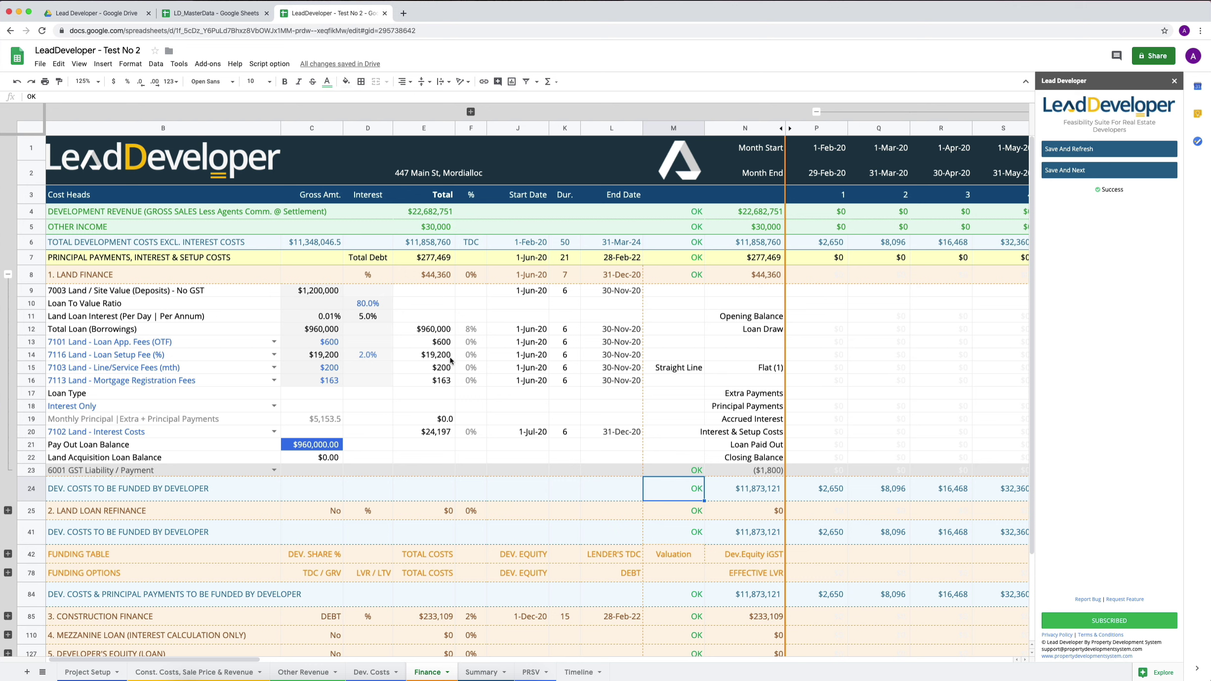
scroll(424, 465, "right", 10)
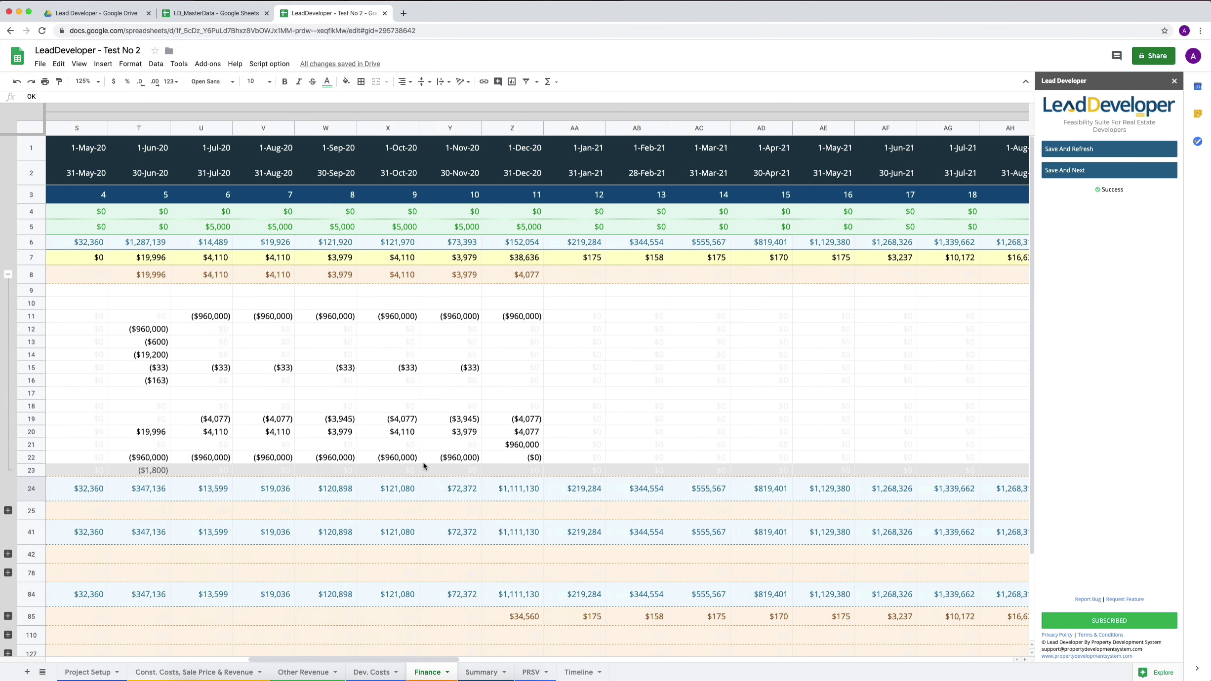
scroll(429, 449, "left", 10)
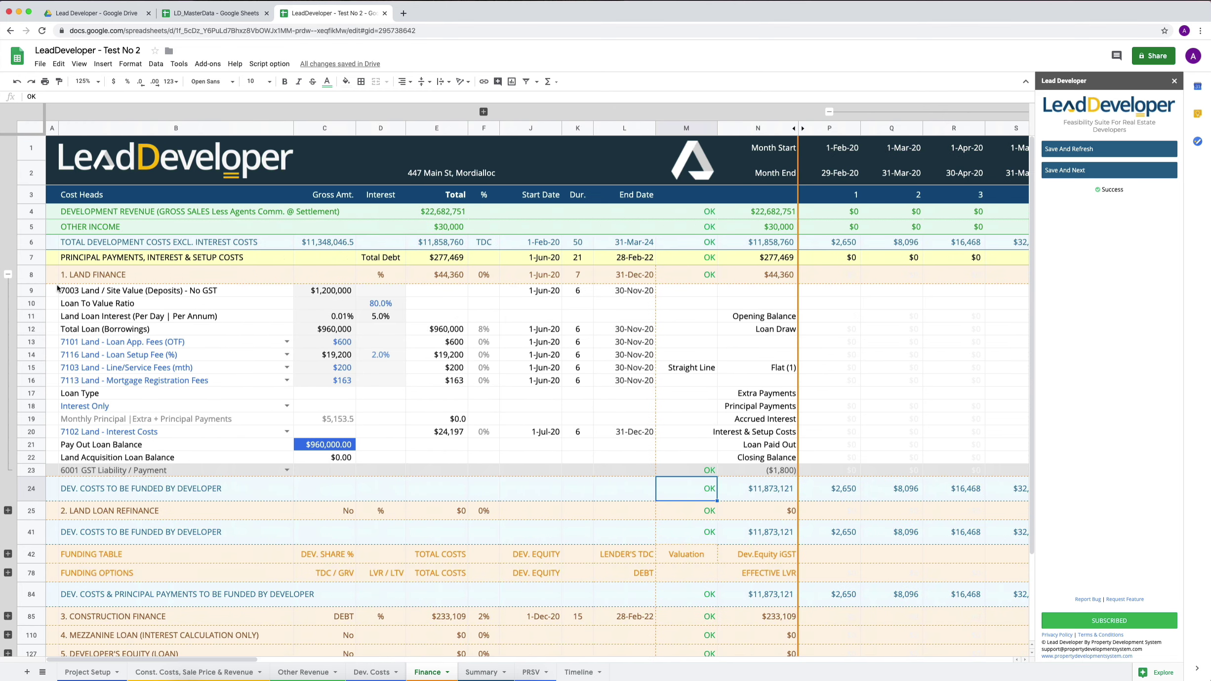
left_click(8, 275)
left_click(74, 320)
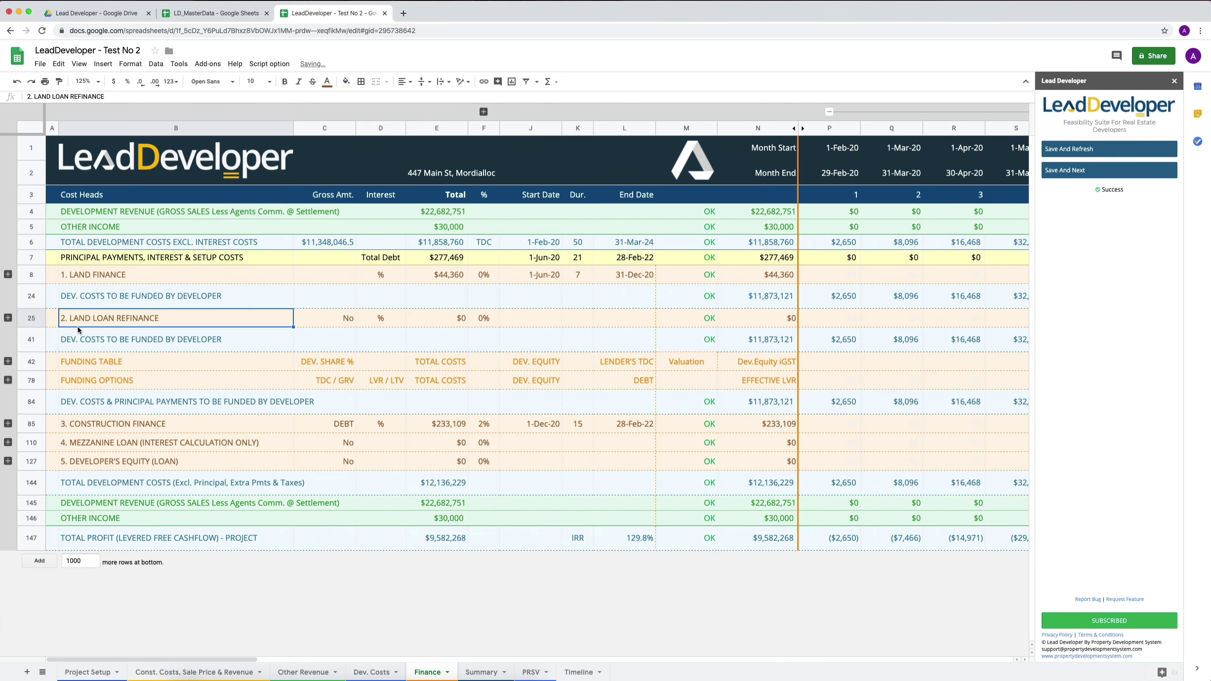